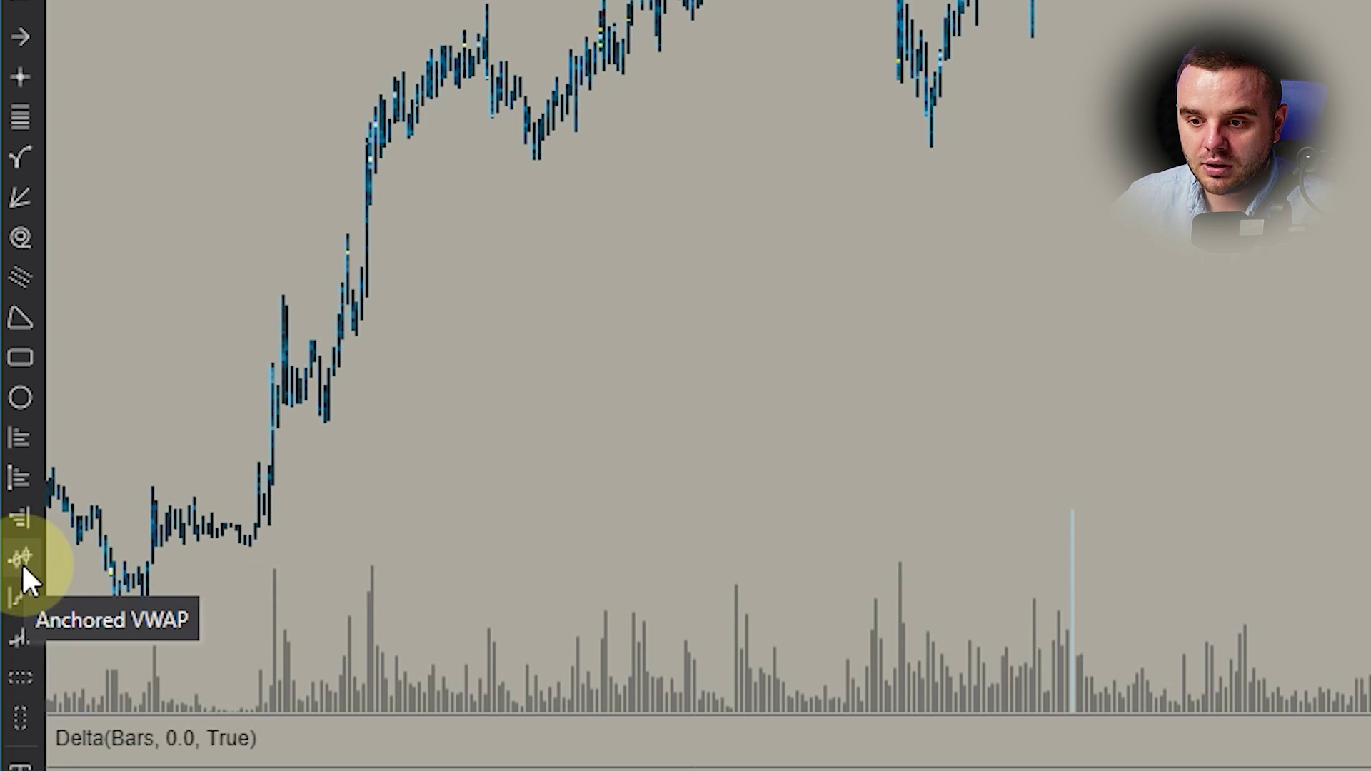
- Try anchoring a VWAP at the low candle and partway up the rally, then delete it
left_click(21, 563)
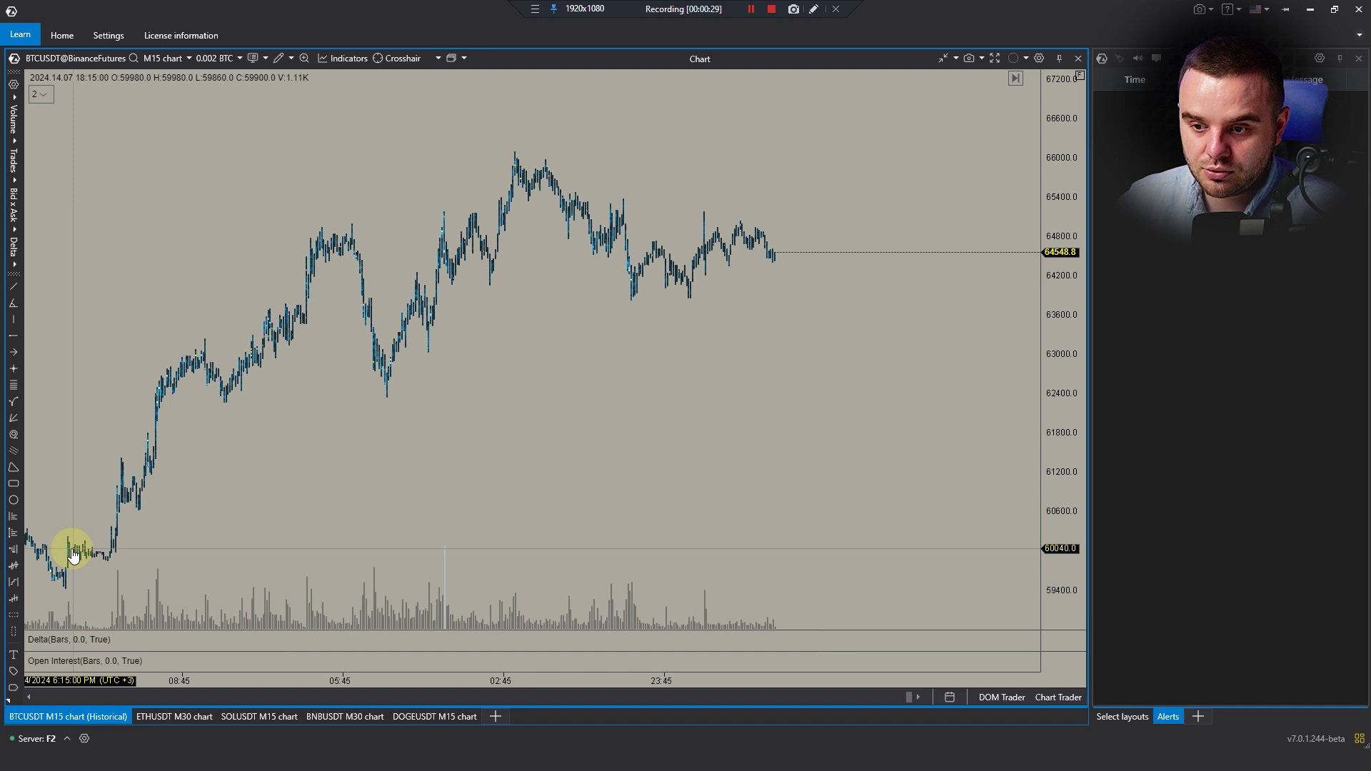
left_click(64, 552)
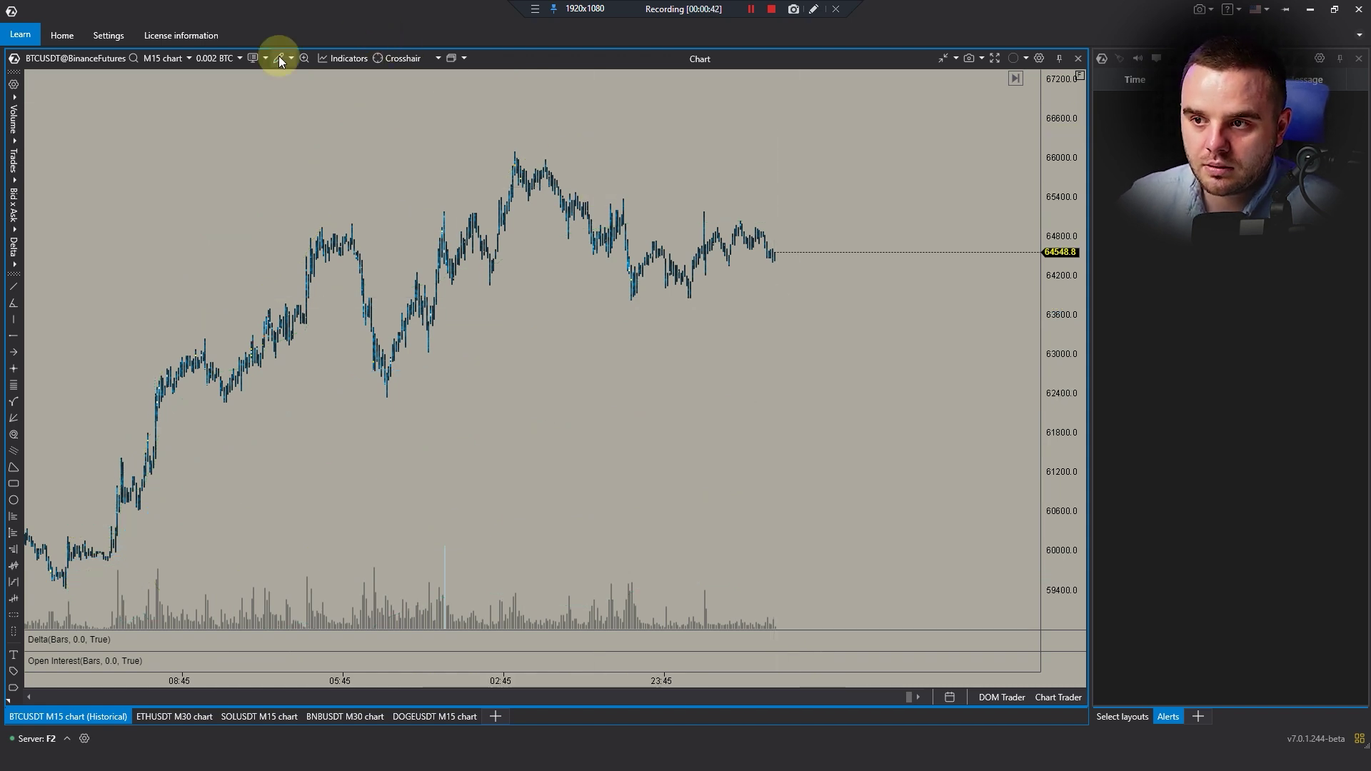
left_click(279, 57)
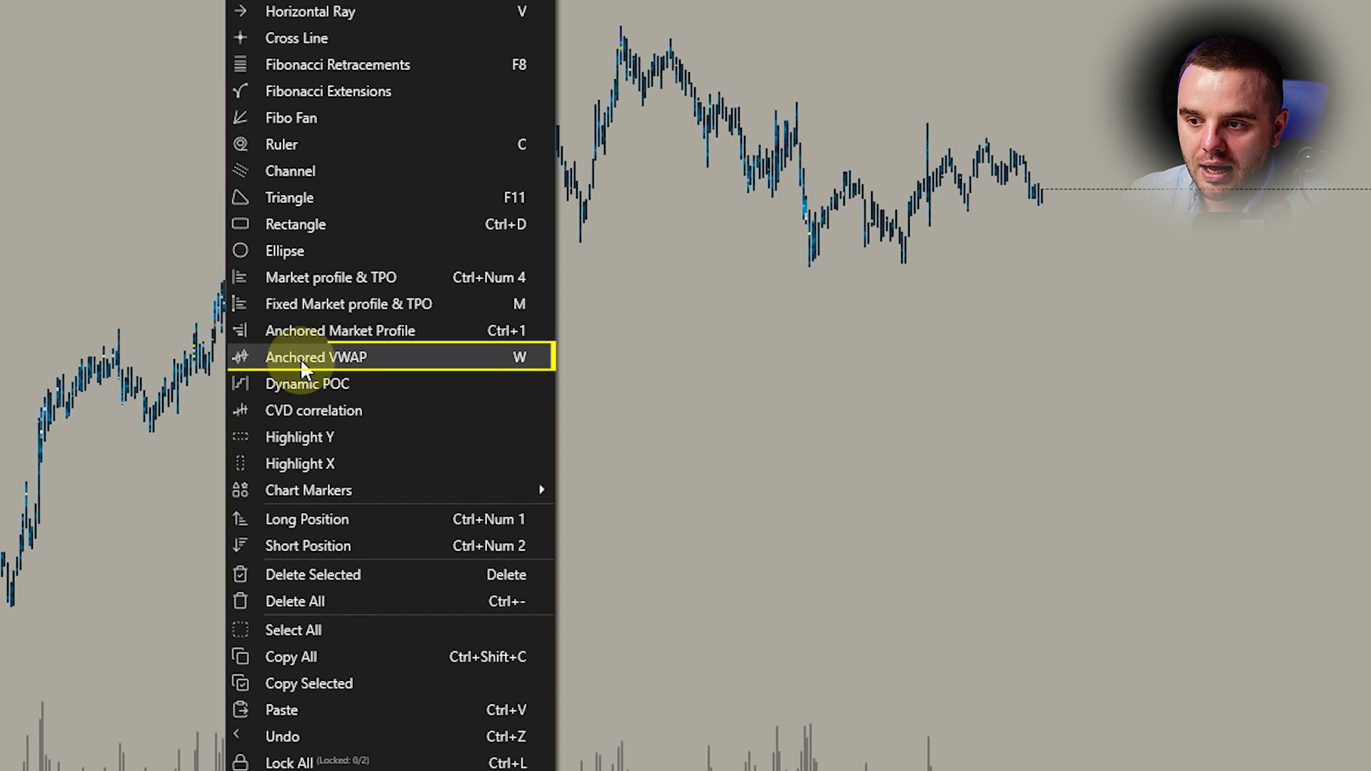
left_click(301, 361)
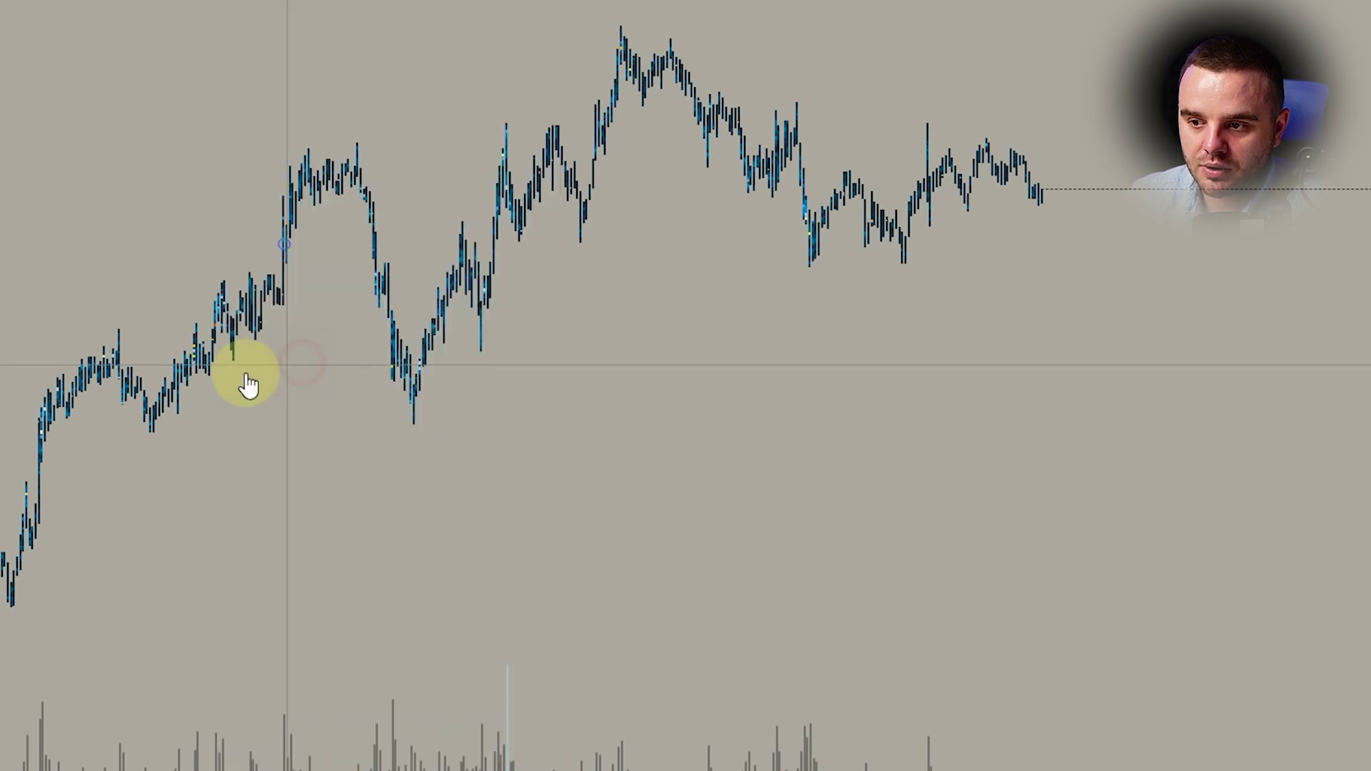
left_click(40, 439)
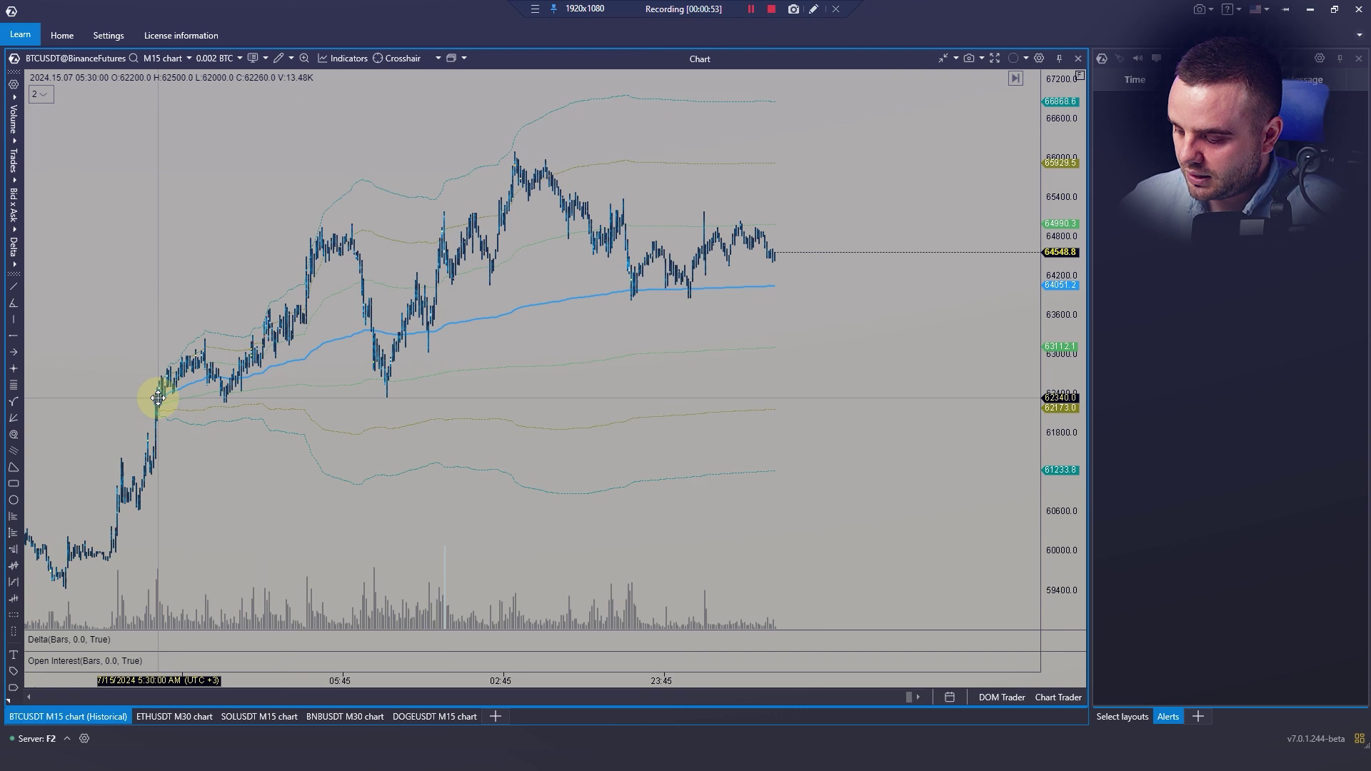
key("Delete")
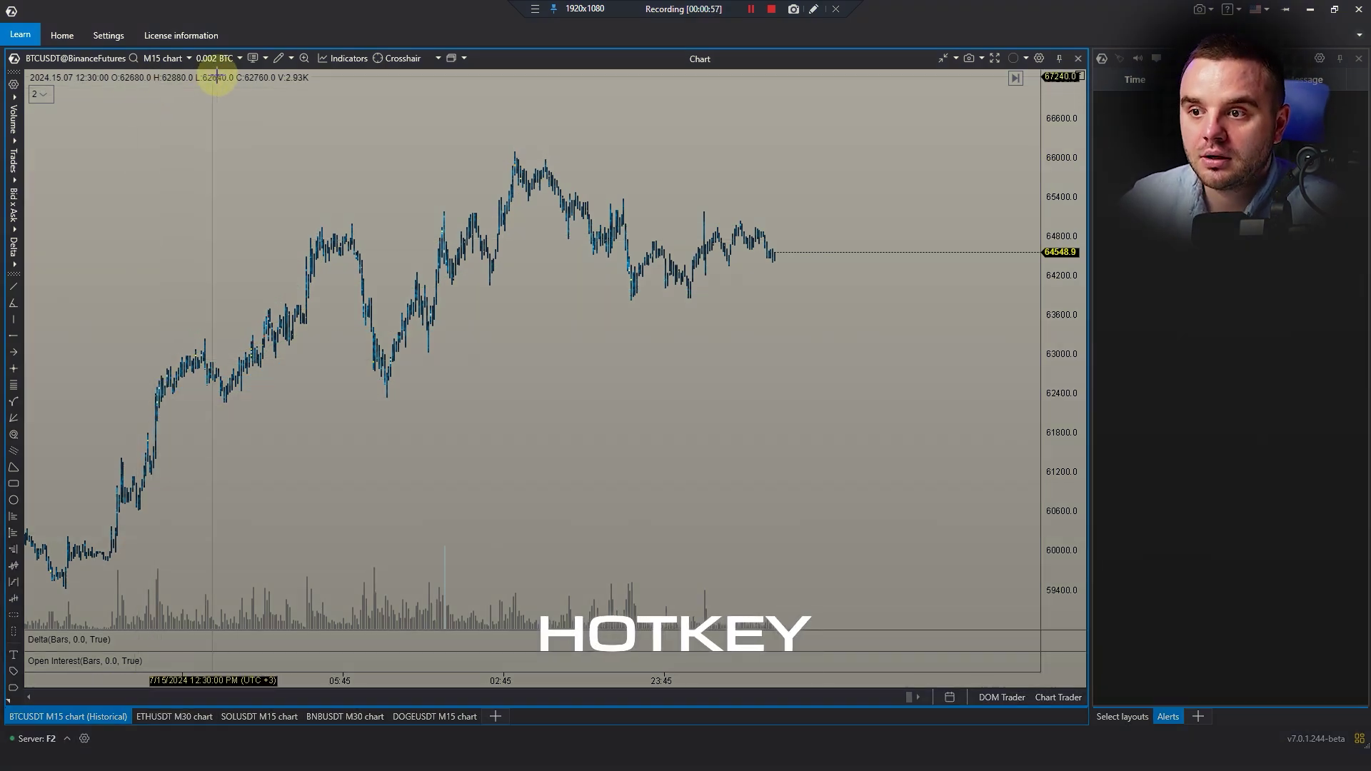
- Show the Charting hot keys in an enlarged window and select the Anchored VWAP shortcut
left_click(278, 58)
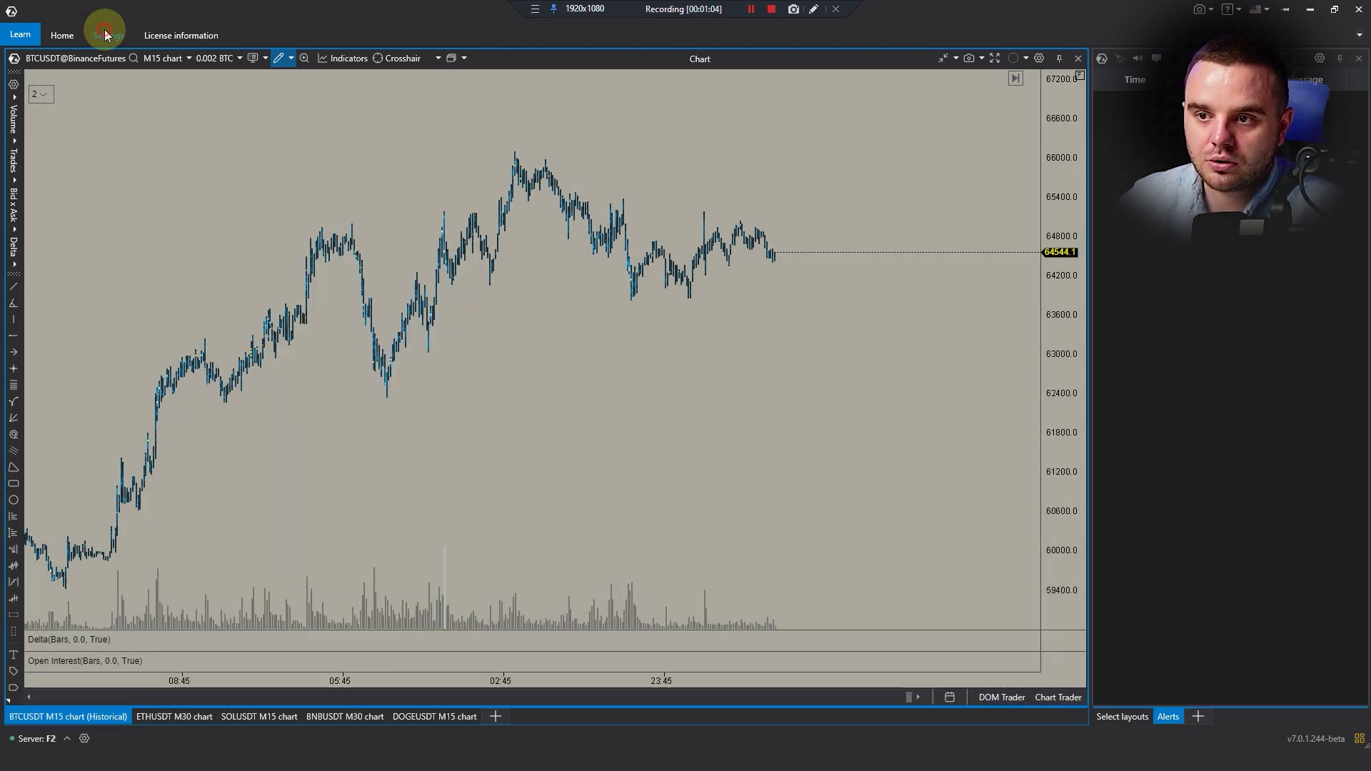
left_click(105, 32)
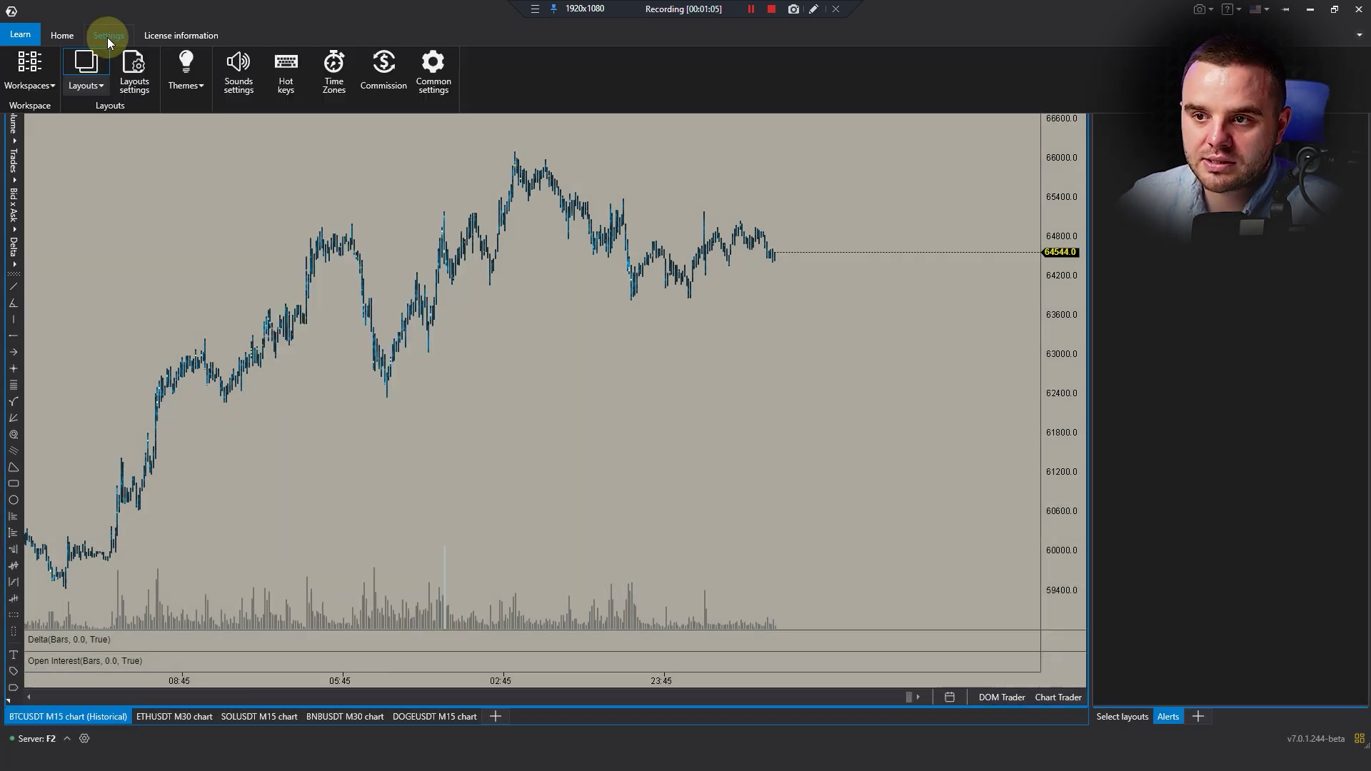
left_click(287, 80)
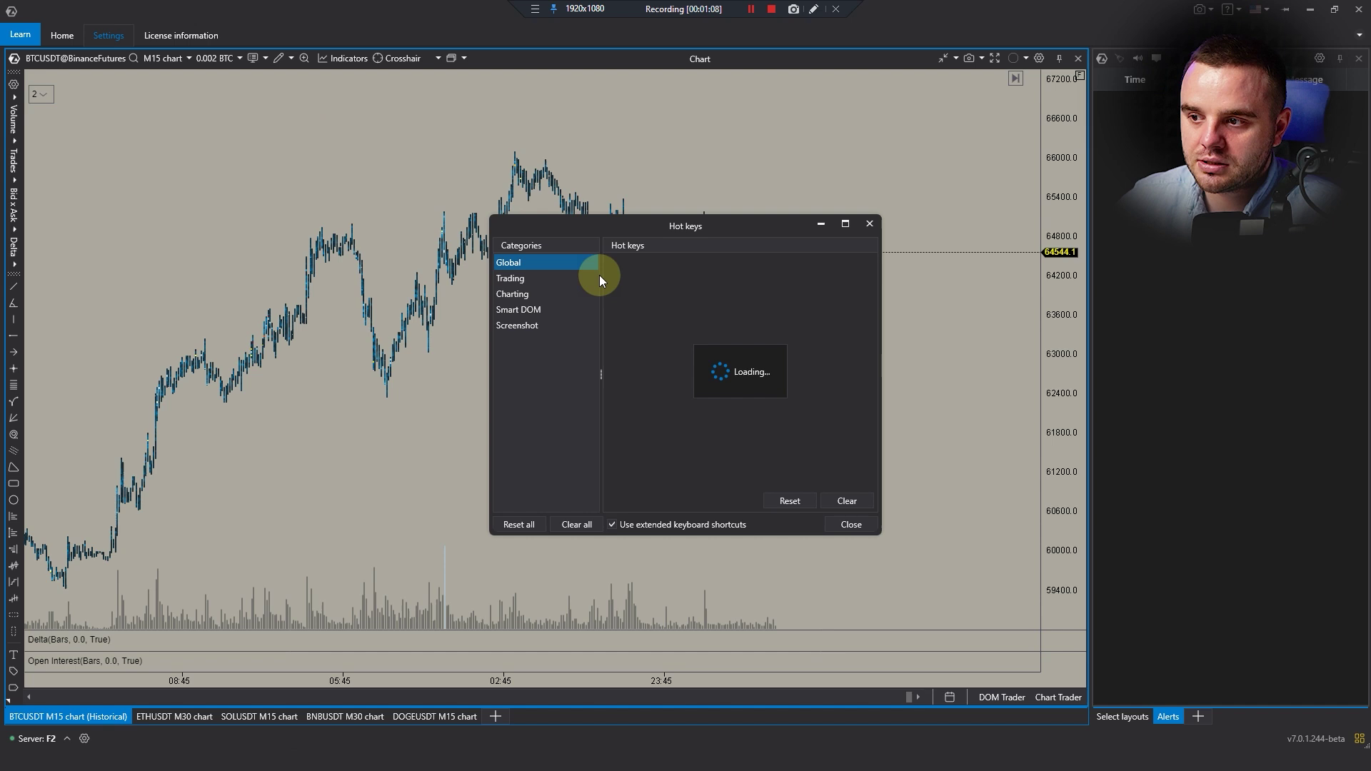
left_click(519, 297)
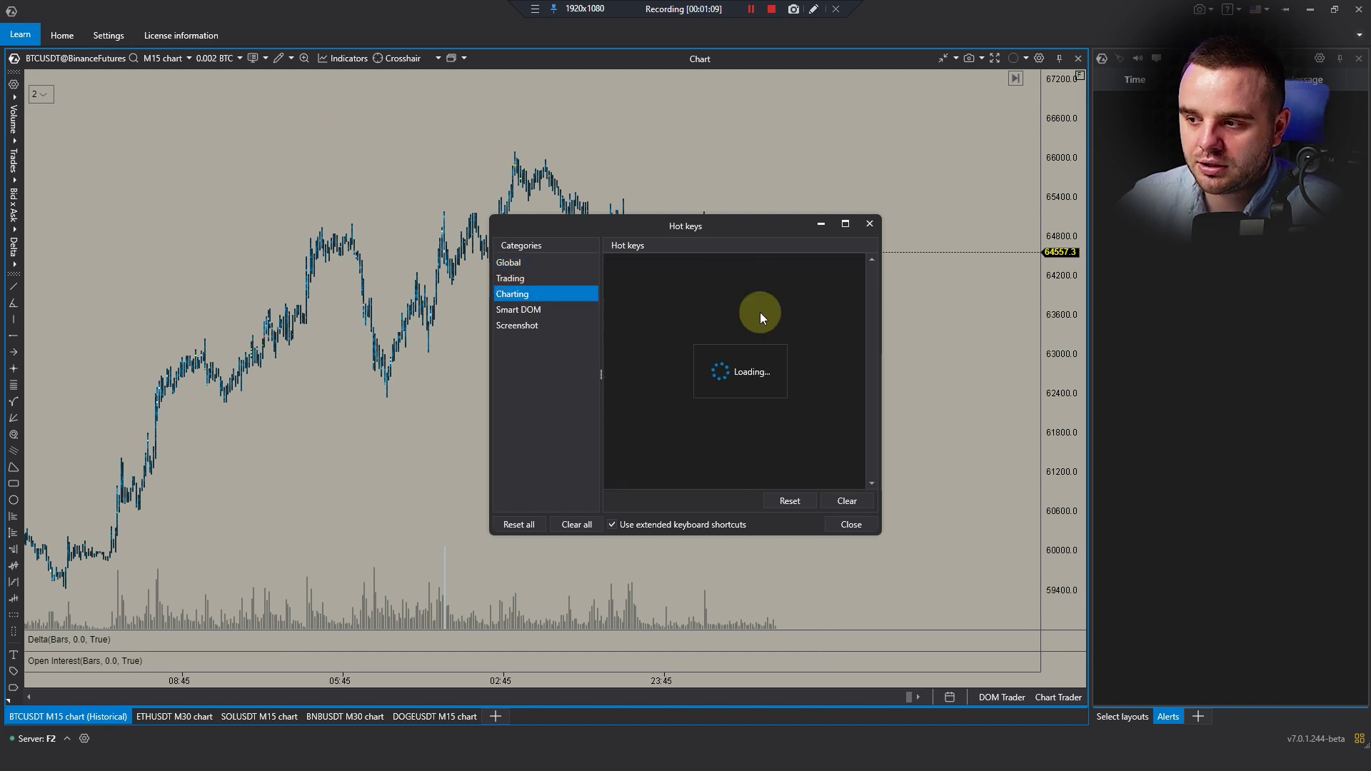
left_click_drag(701, 223, 482, 91)
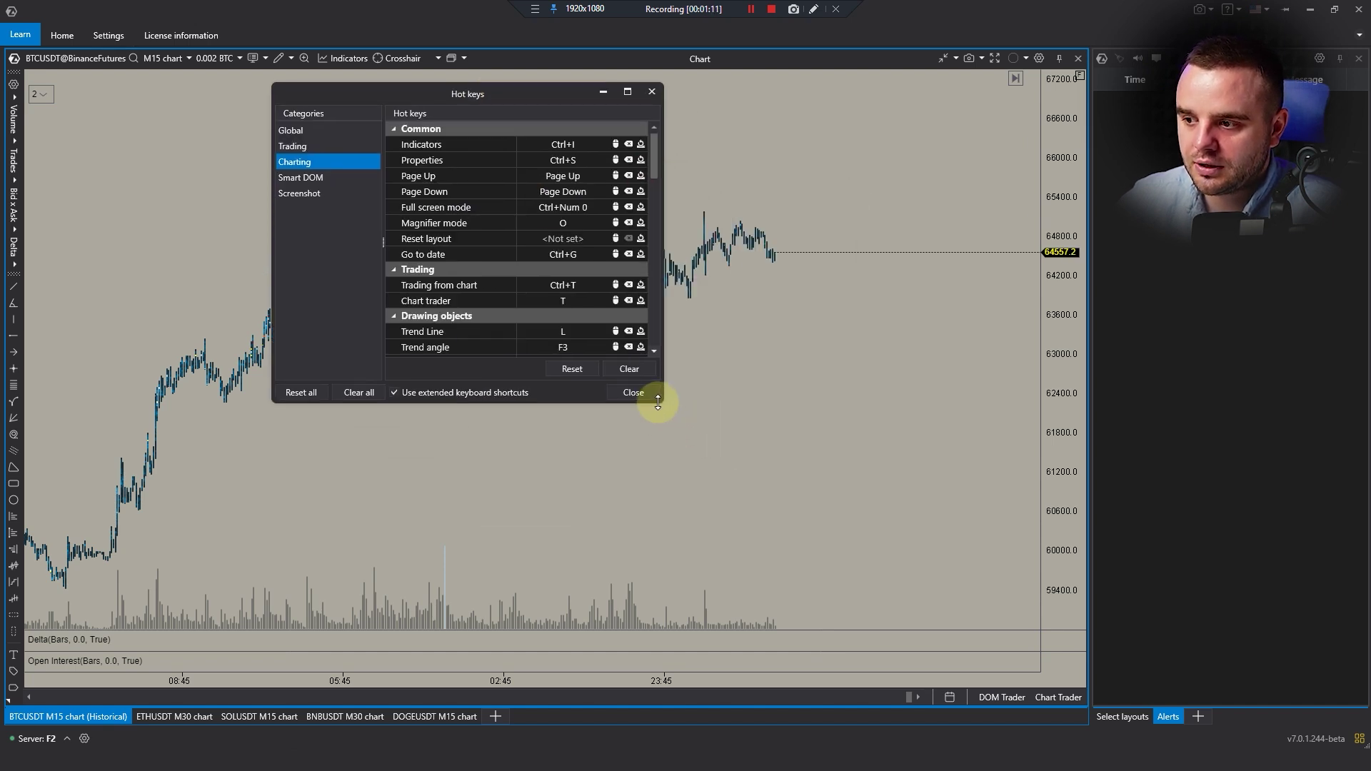
mouse_move(658, 403)
left_mouse_down()
mouse_move(643, 551)
mouse_move(653, 588)
left_mouse_up()
scroll(543, 396, "down", 6)
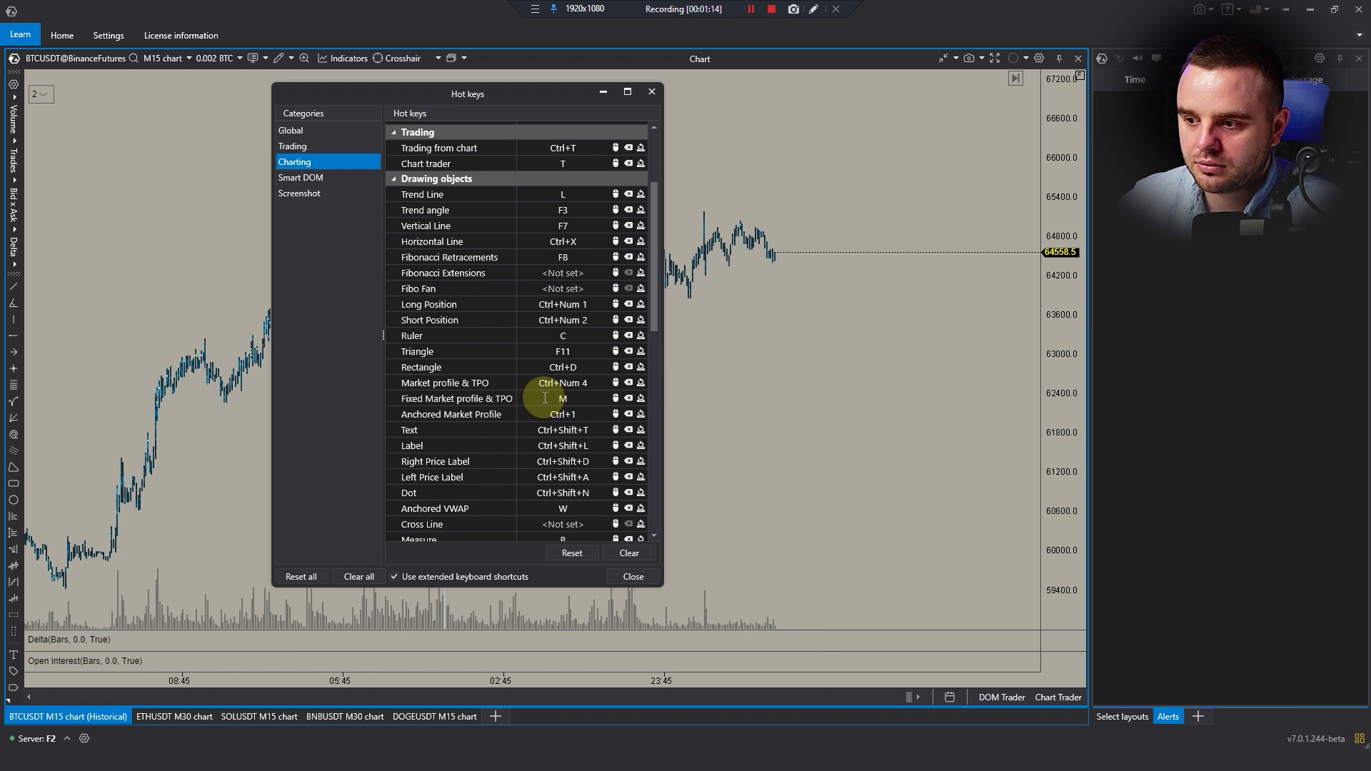
left_click(571, 371)
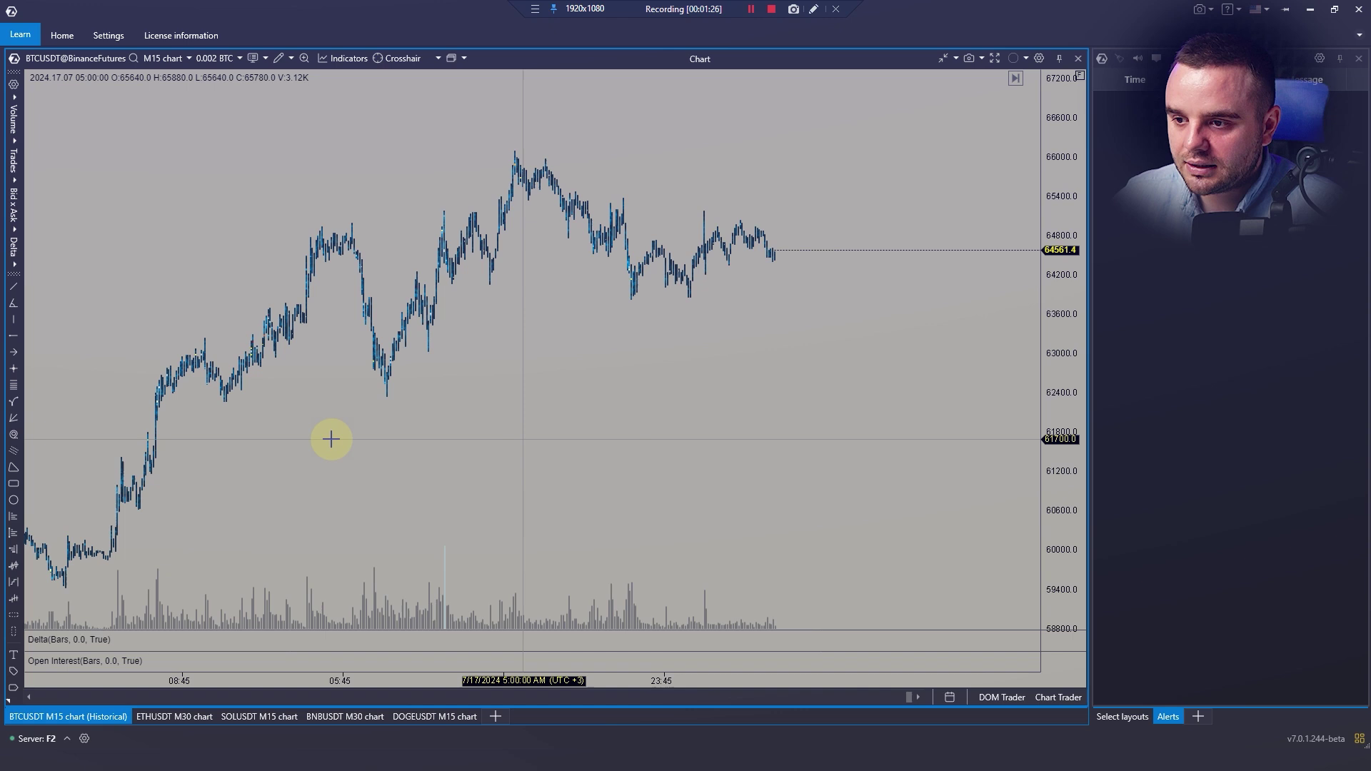
- Zoom out, anchor a VWAP at the early swing low, and compress the price scale
scroll(417, 486, "down", 2)
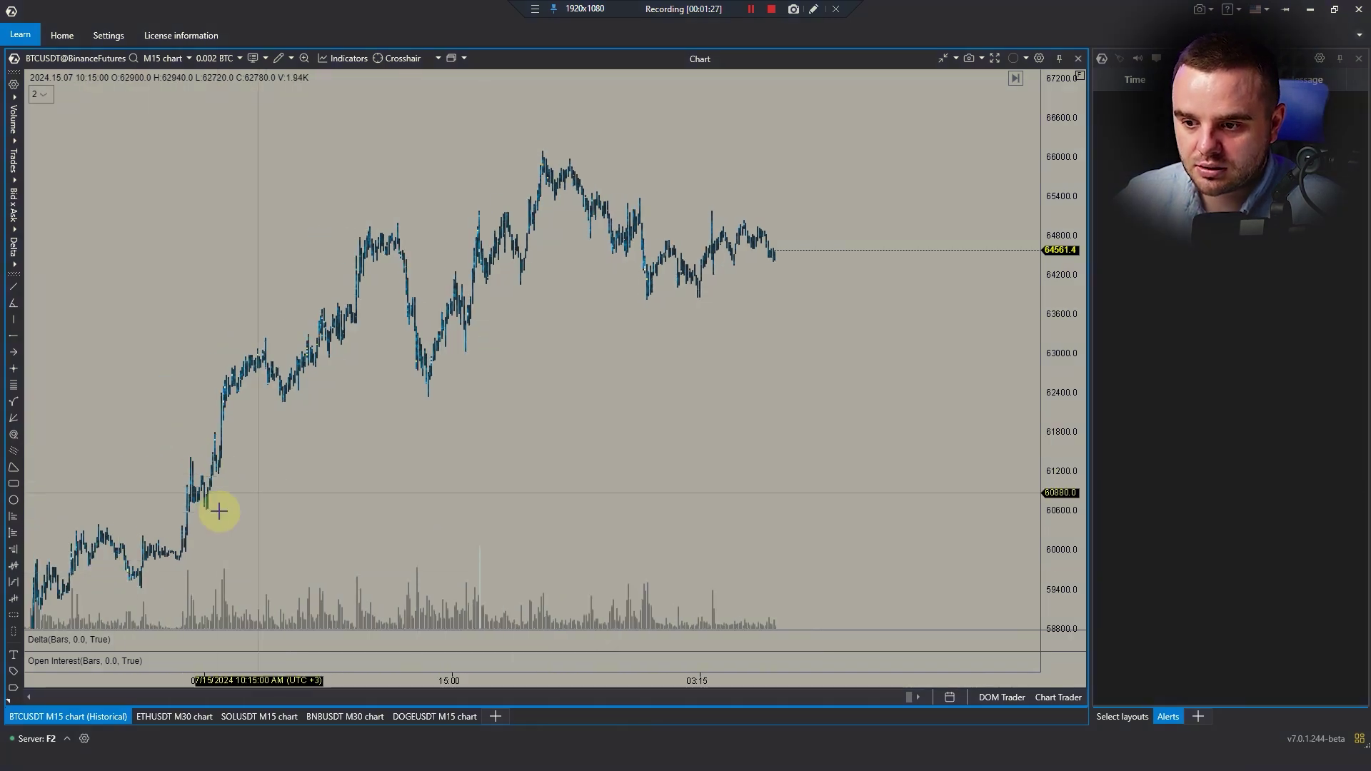
left_click(136, 581)
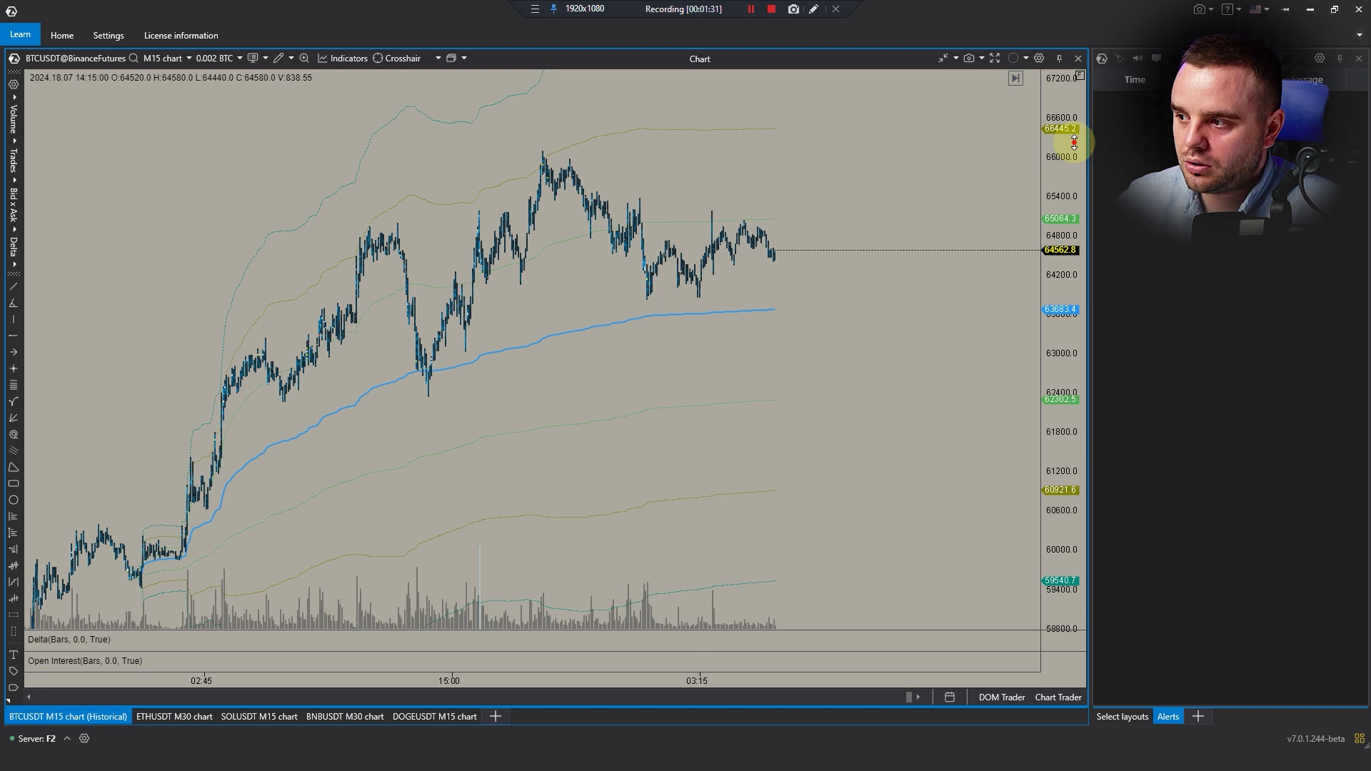
left_click_drag(1065, 132, 1059, 256)
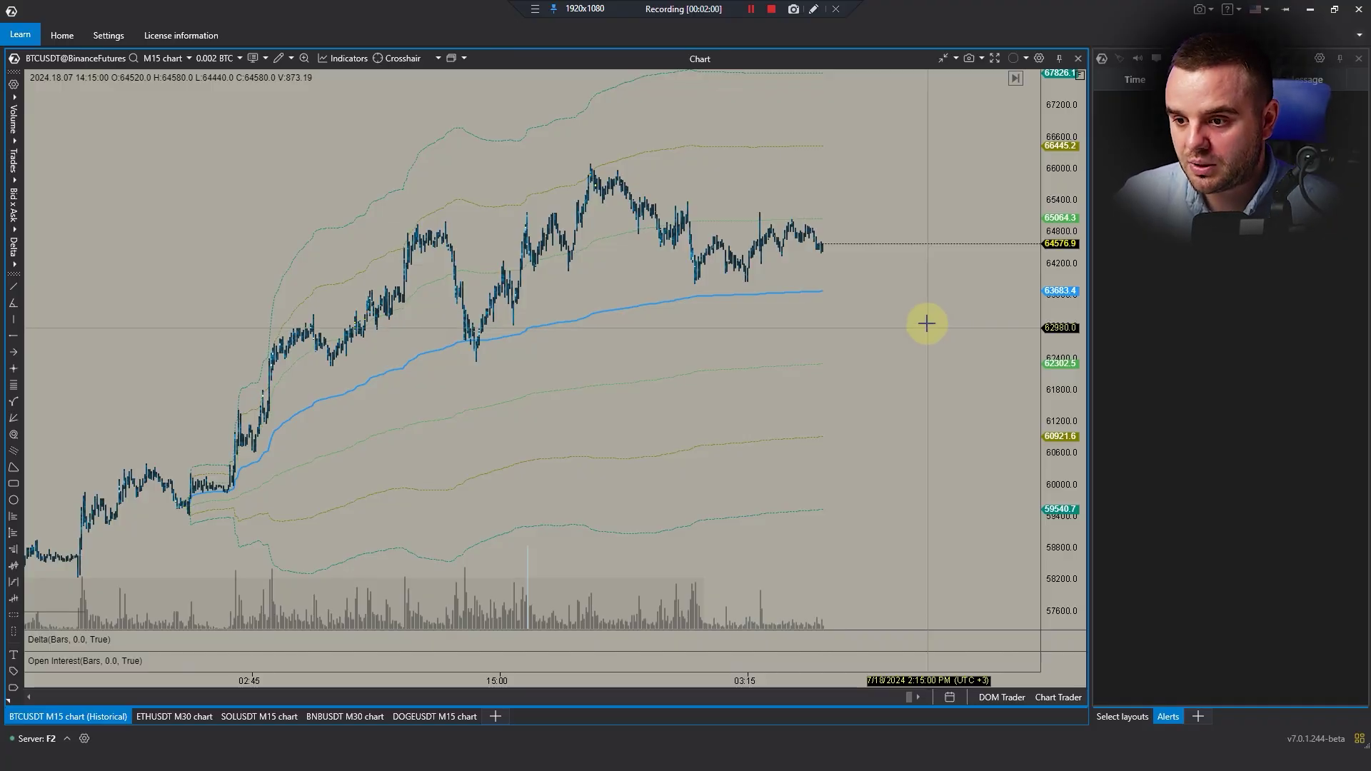
- Sketch freehand marks along the VWAP line and its upper and lower bands, then clear them
left_click(814, 10)
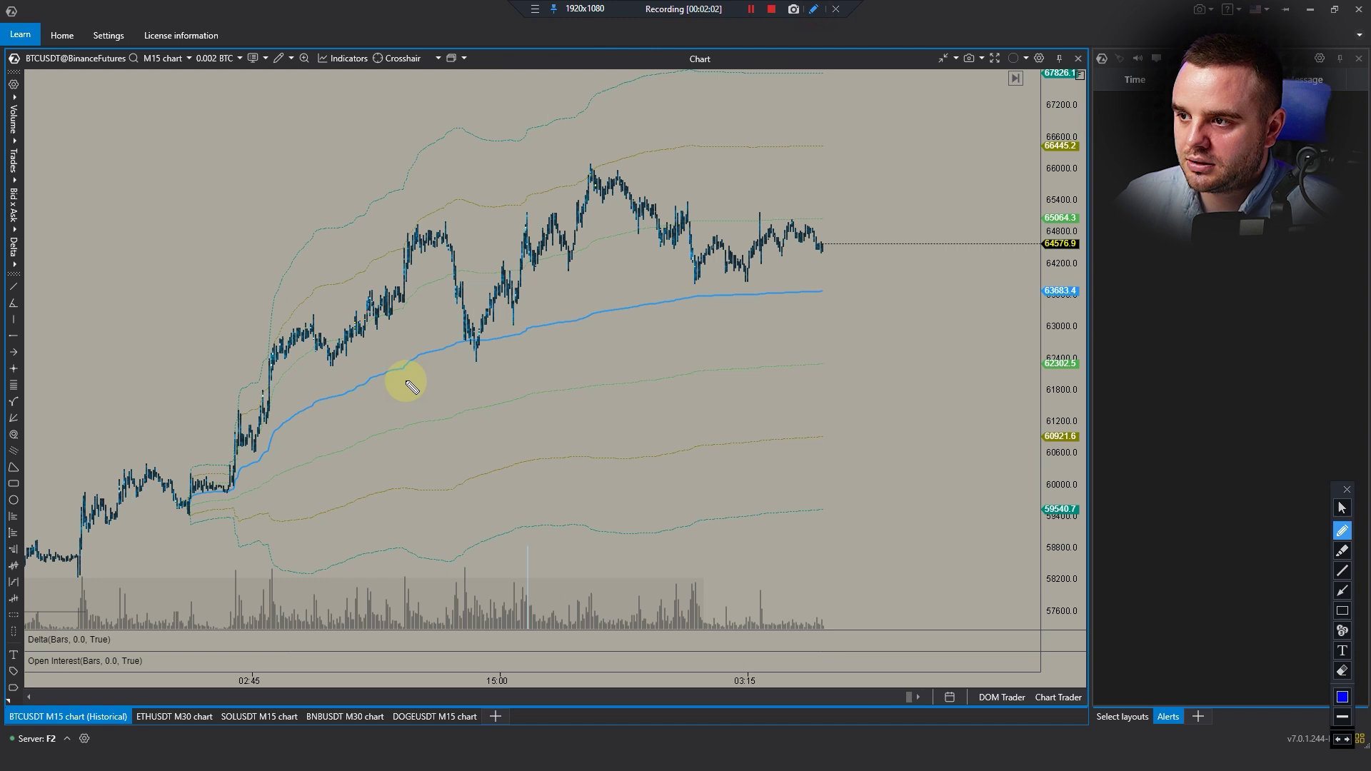
left_click_drag(199, 493, 488, 344)
left_click_drag(334, 452, 387, 437)
left_click_drag(365, 498, 385, 493)
left_click_drag(355, 562, 407, 559)
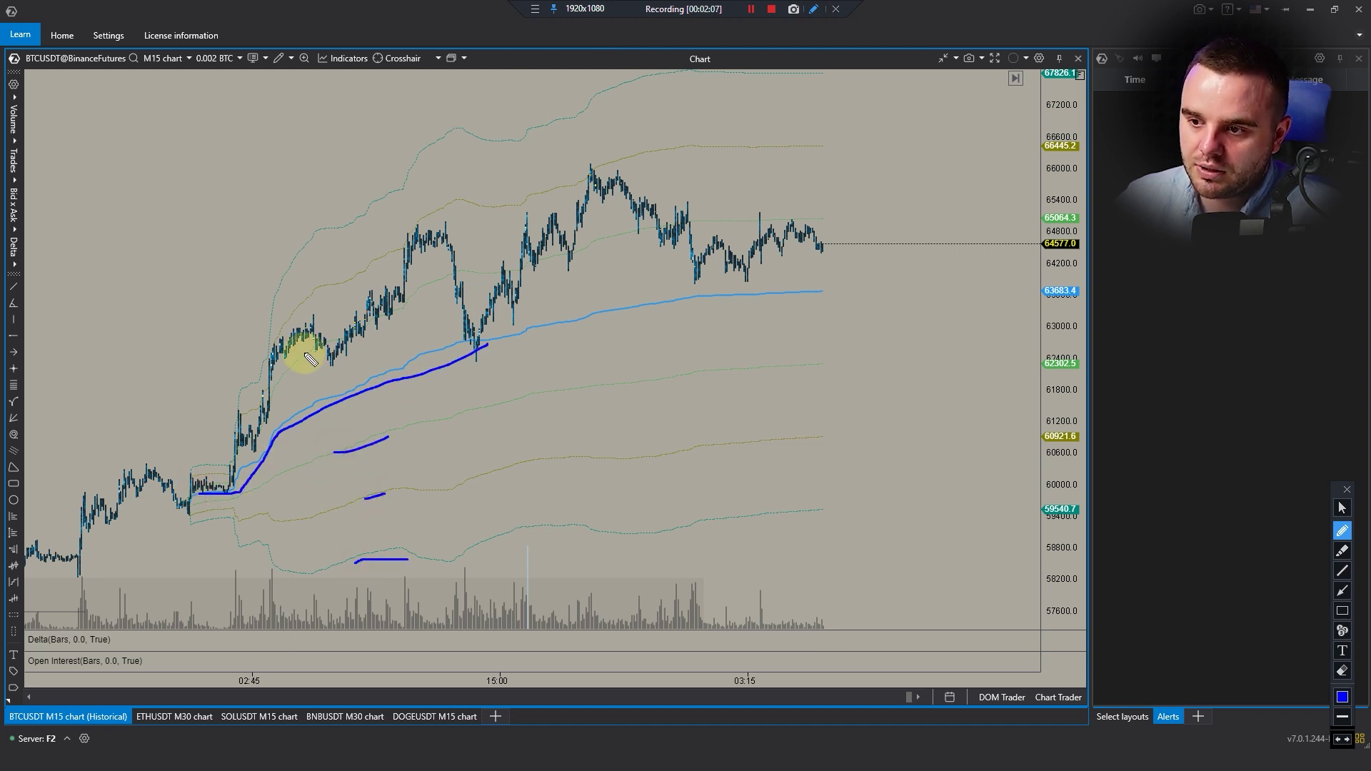
mouse_move(312, 349)
left_mouse_down()
mouse_move(350, 337)
mouse_move(387, 254)
left_mouse_up()
left_click_drag(315, 230, 344, 198)
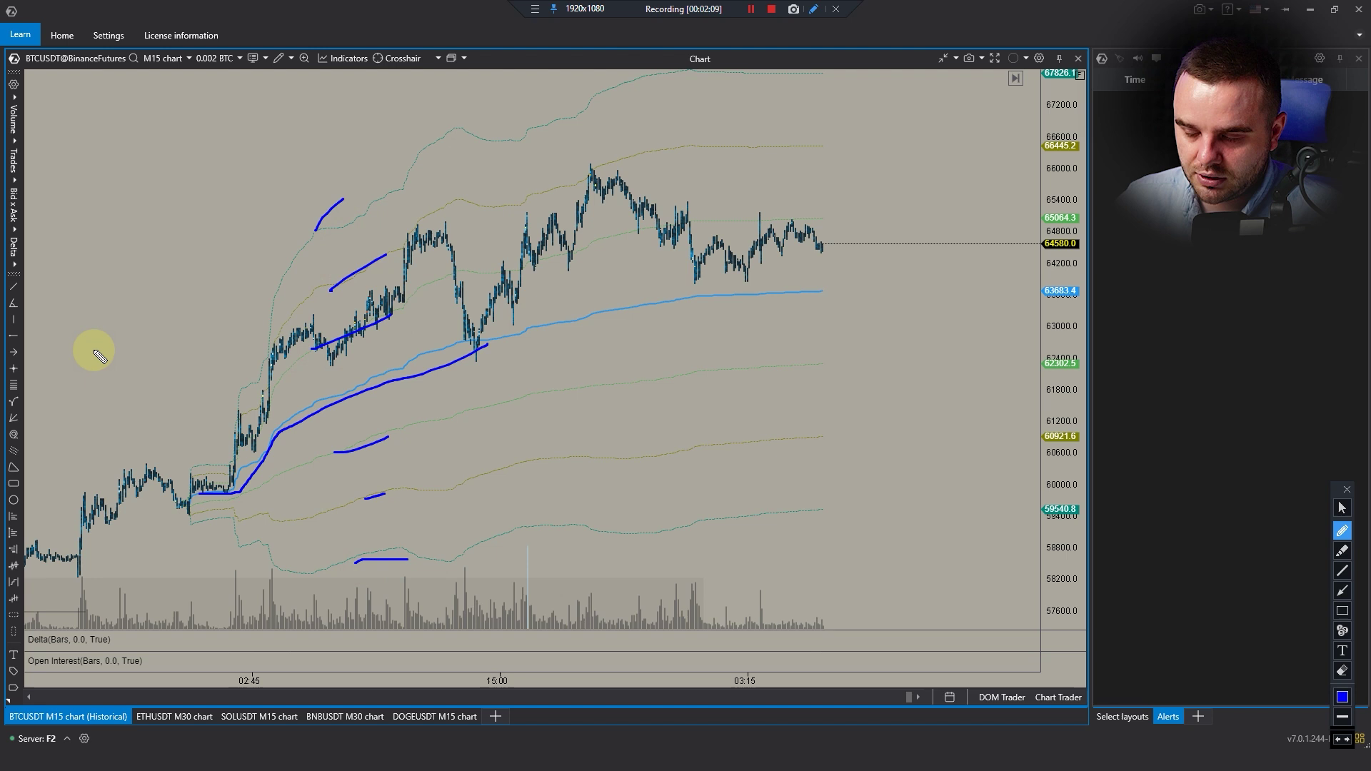
key("Escape")
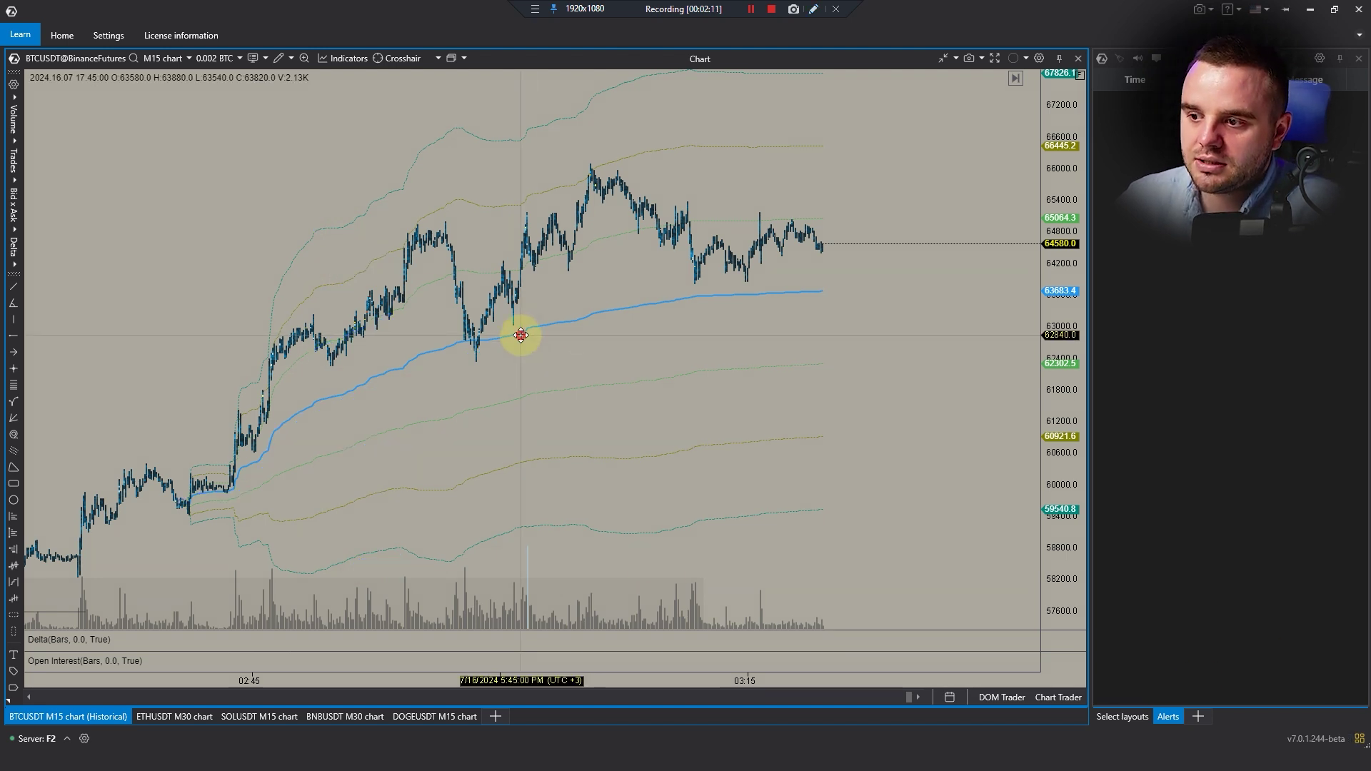
- Open the Anchored VWAP settings and toggle deviations 1, 2 and 3 off and back on
double_click(520, 335)
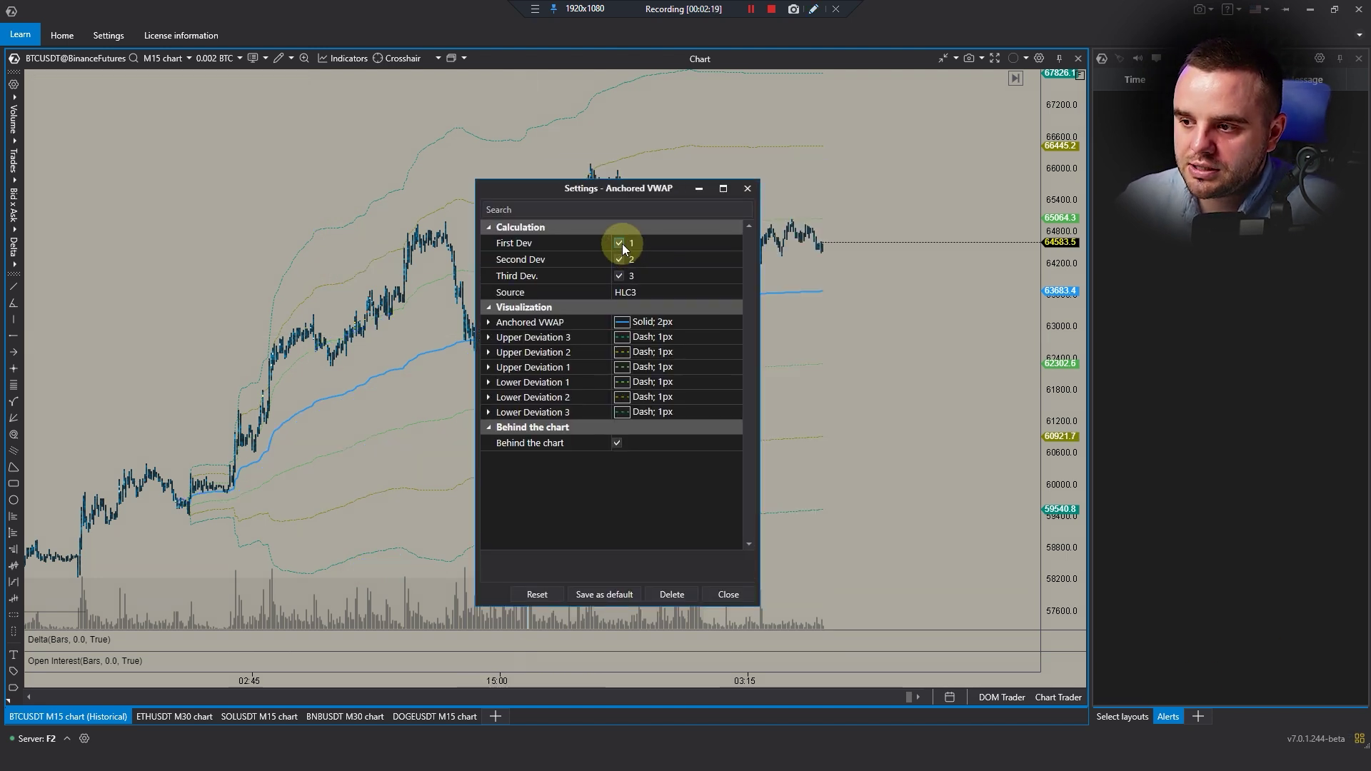
left_click(623, 243)
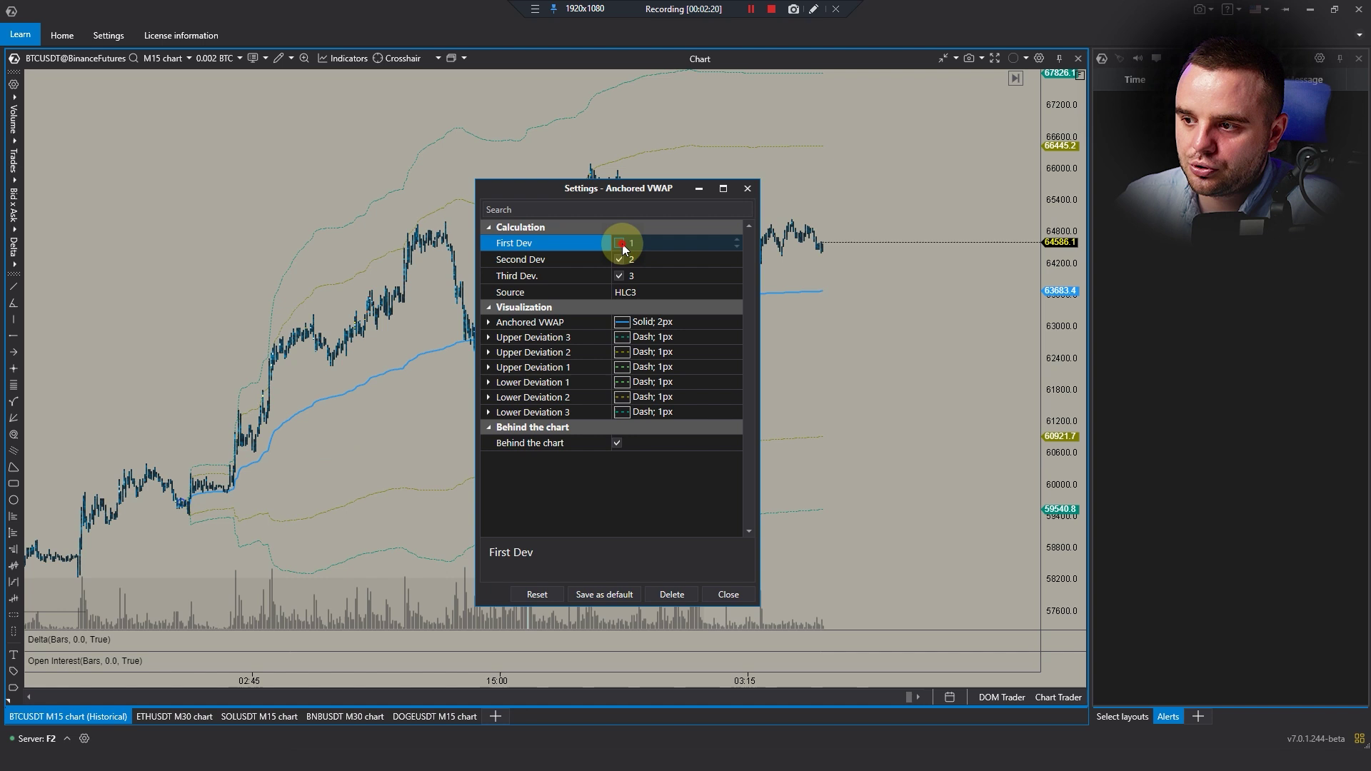
left_click(619, 245)
left_click(619, 259)
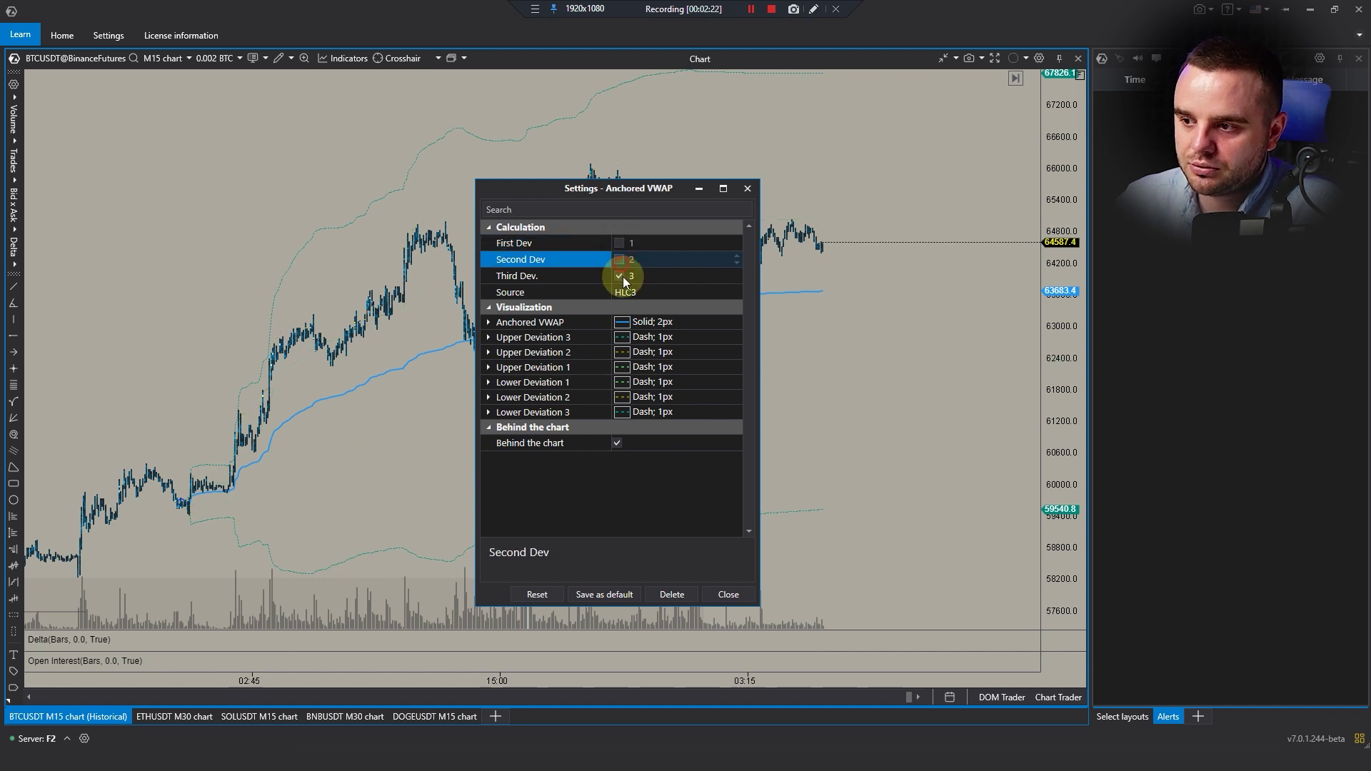
left_click(619, 276)
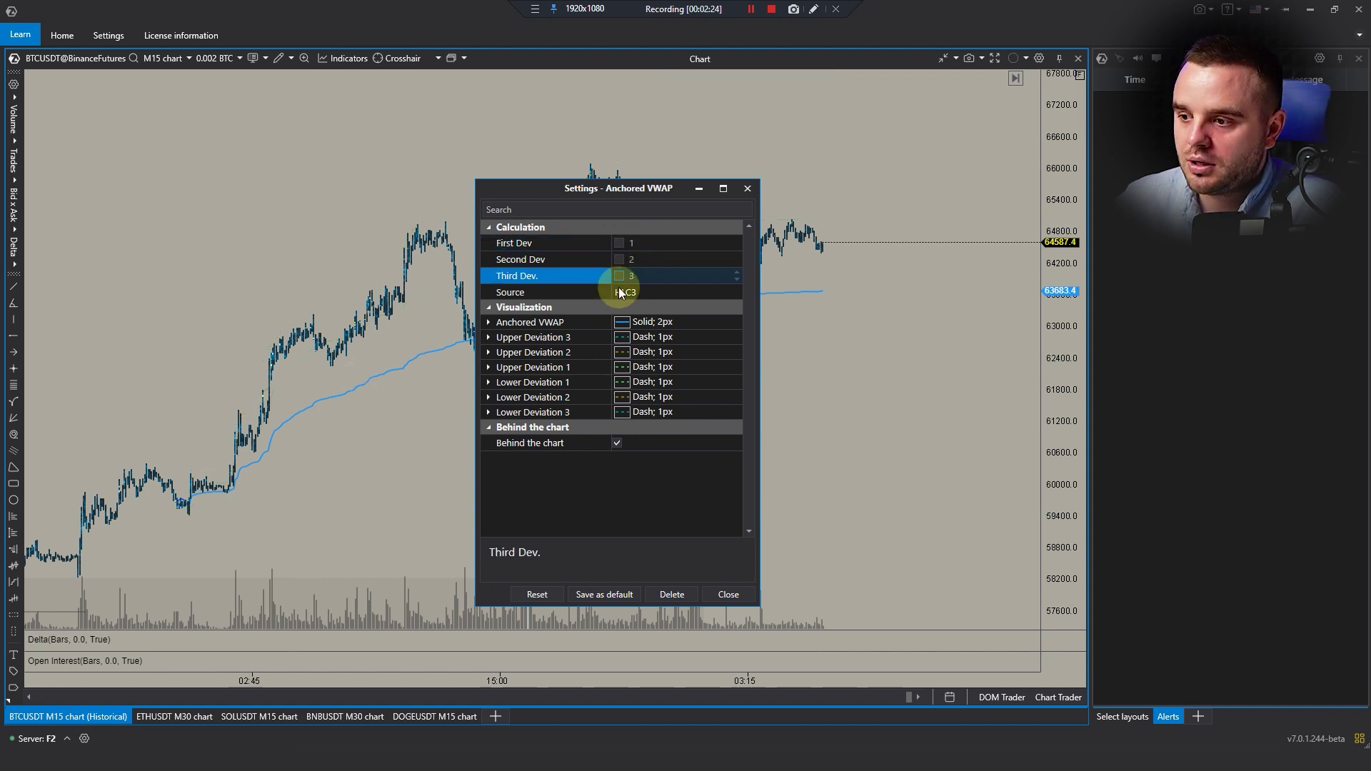
left_click(619, 243)
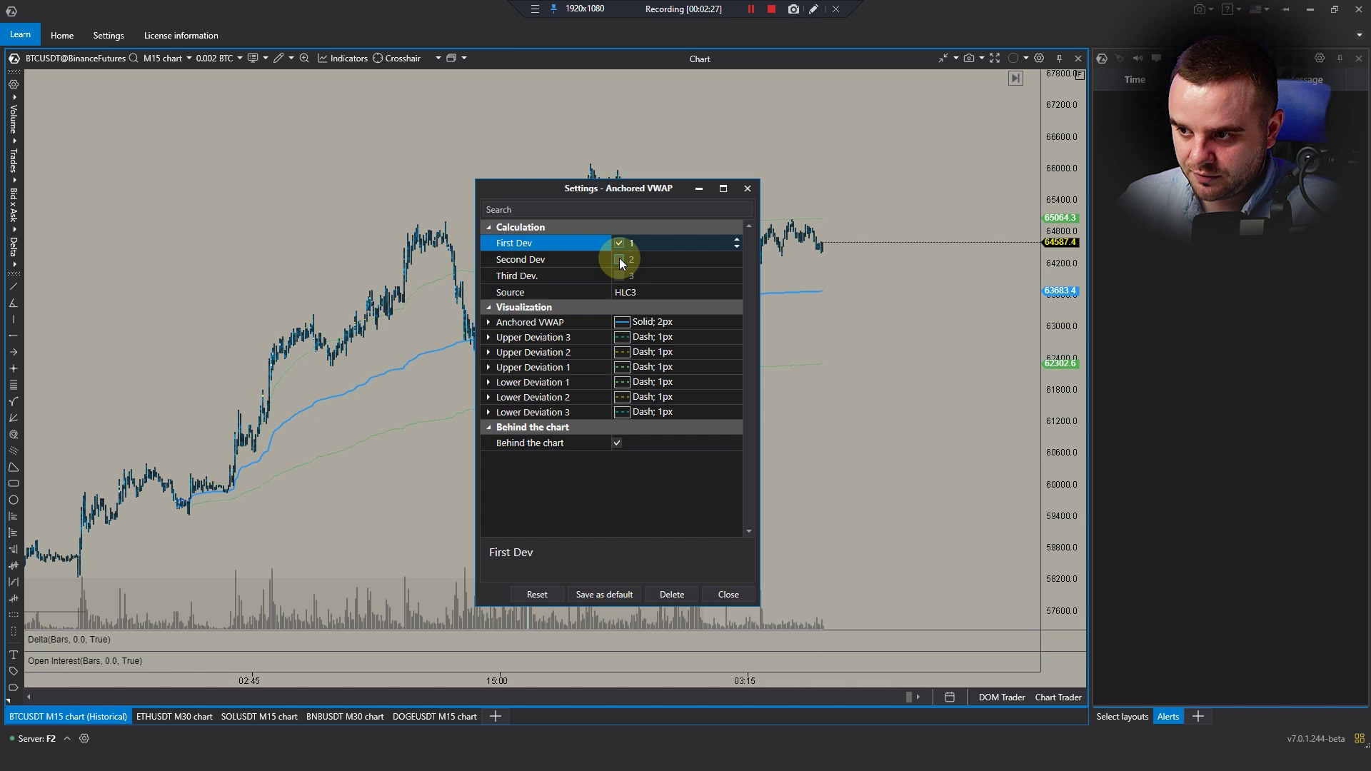
left_click(619, 259)
left_click(618, 277)
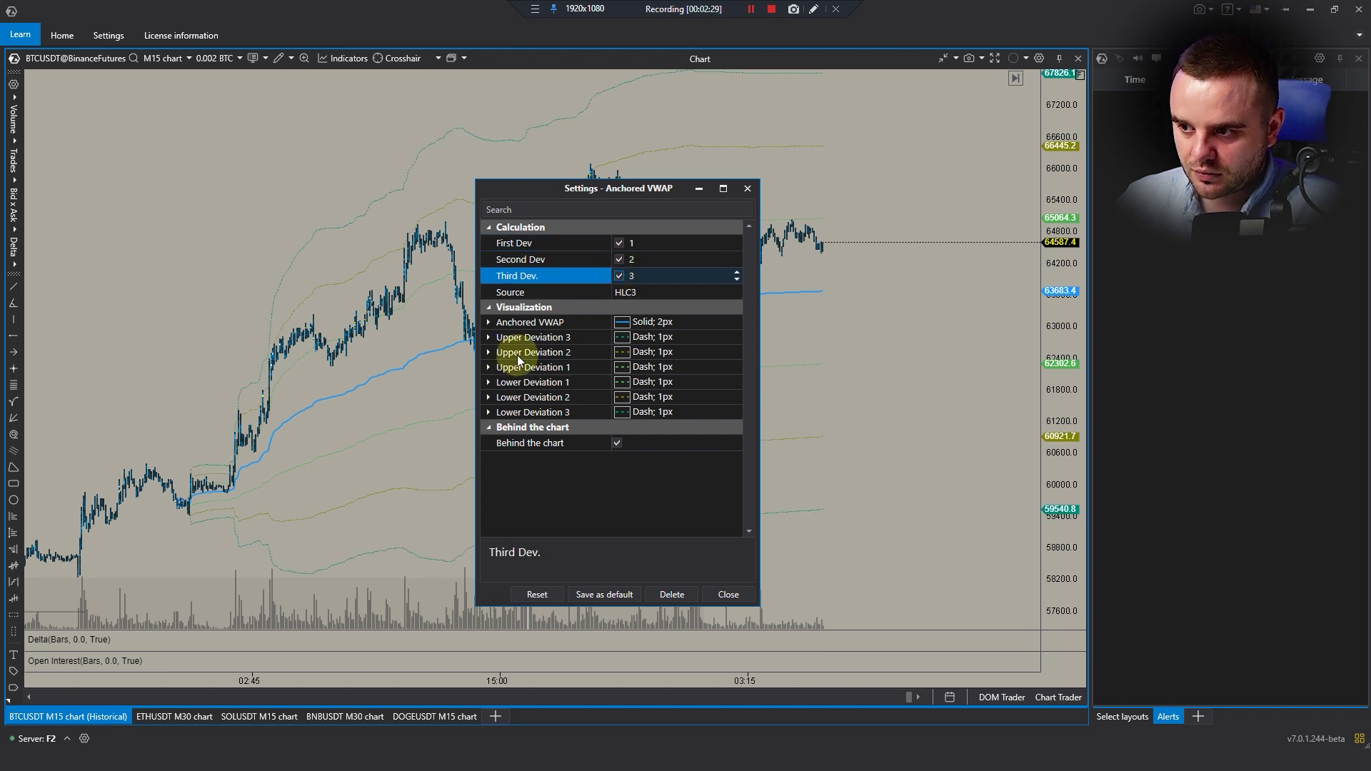
- Check the HLC3 price source options and expand the main VWAP line's style
left_click(620, 290)
left_click(619, 290)
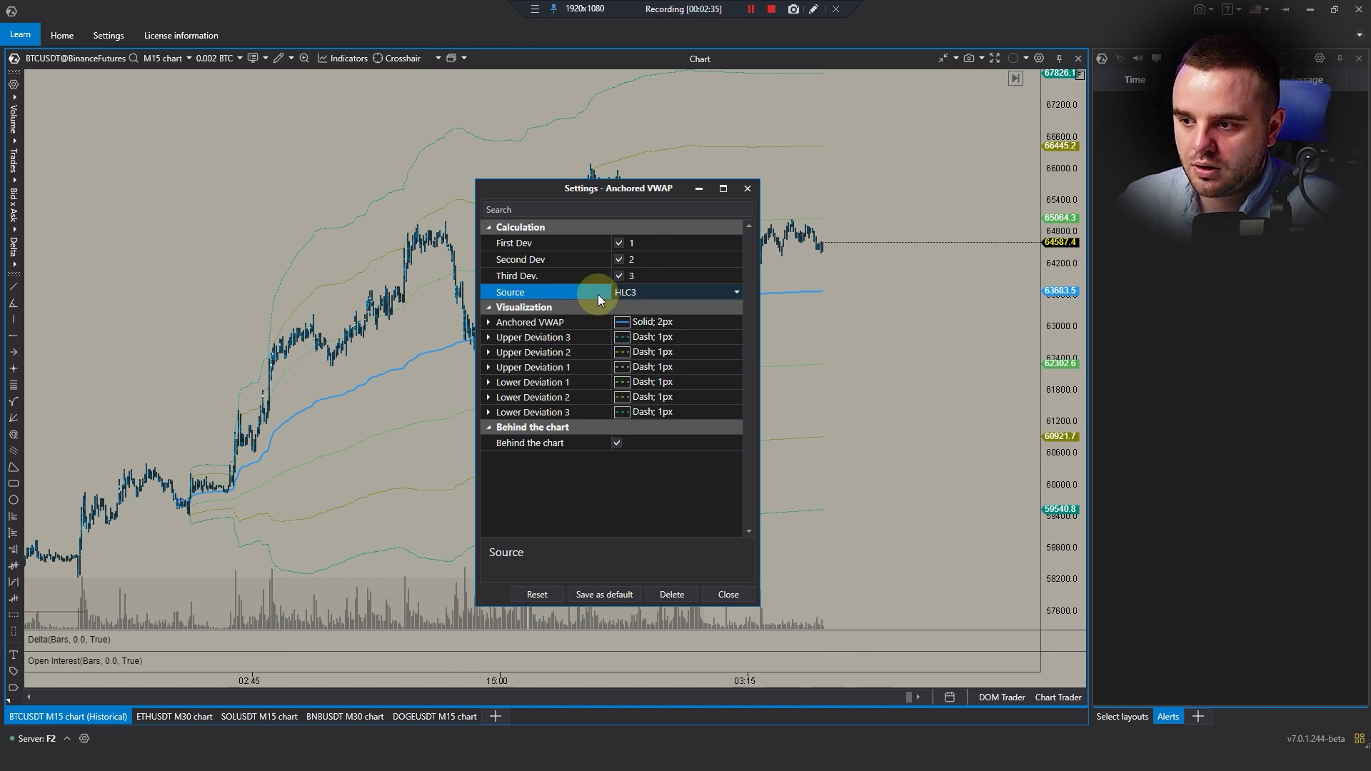
left_click(490, 324)
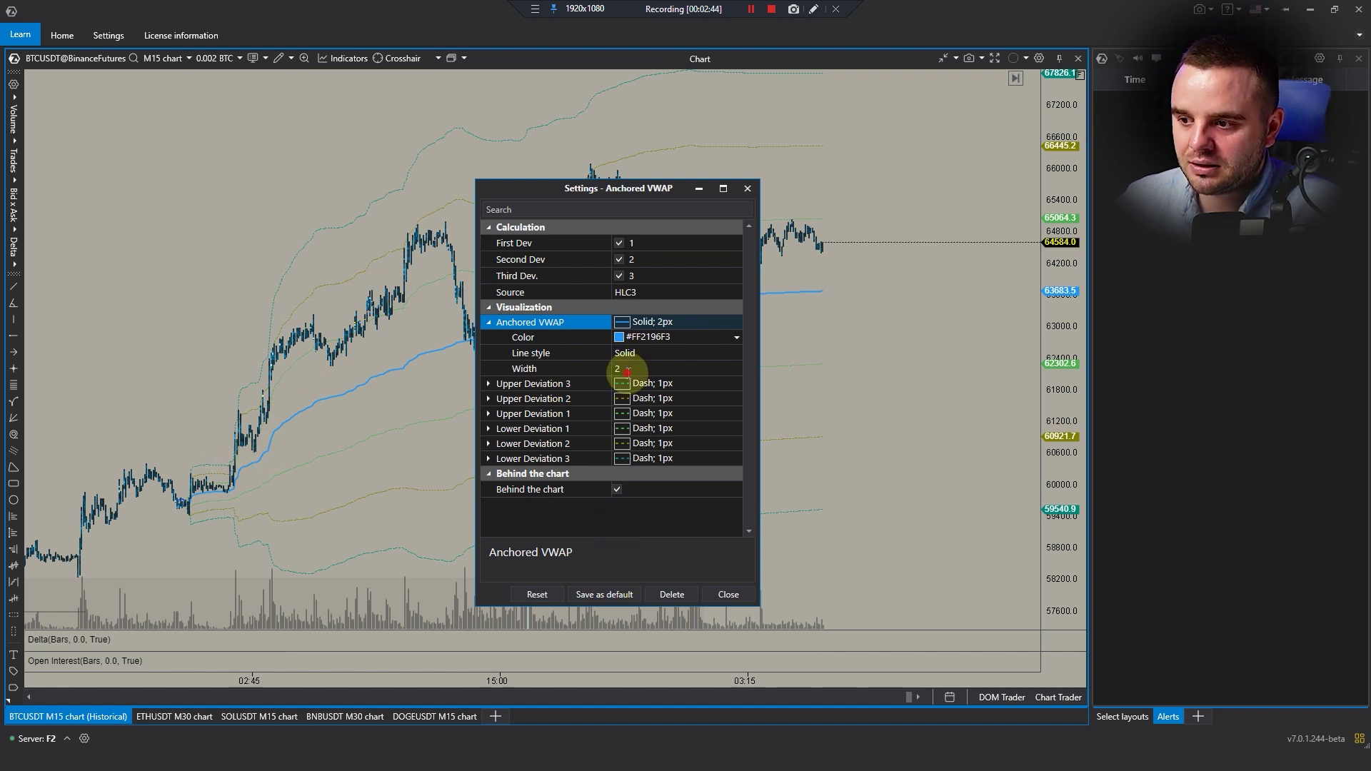
- Expand Upper Deviation 3, 2, 1 and Lower Deviation 1, 2, 3, revealing dashed 1px styles
left_click(627, 370)
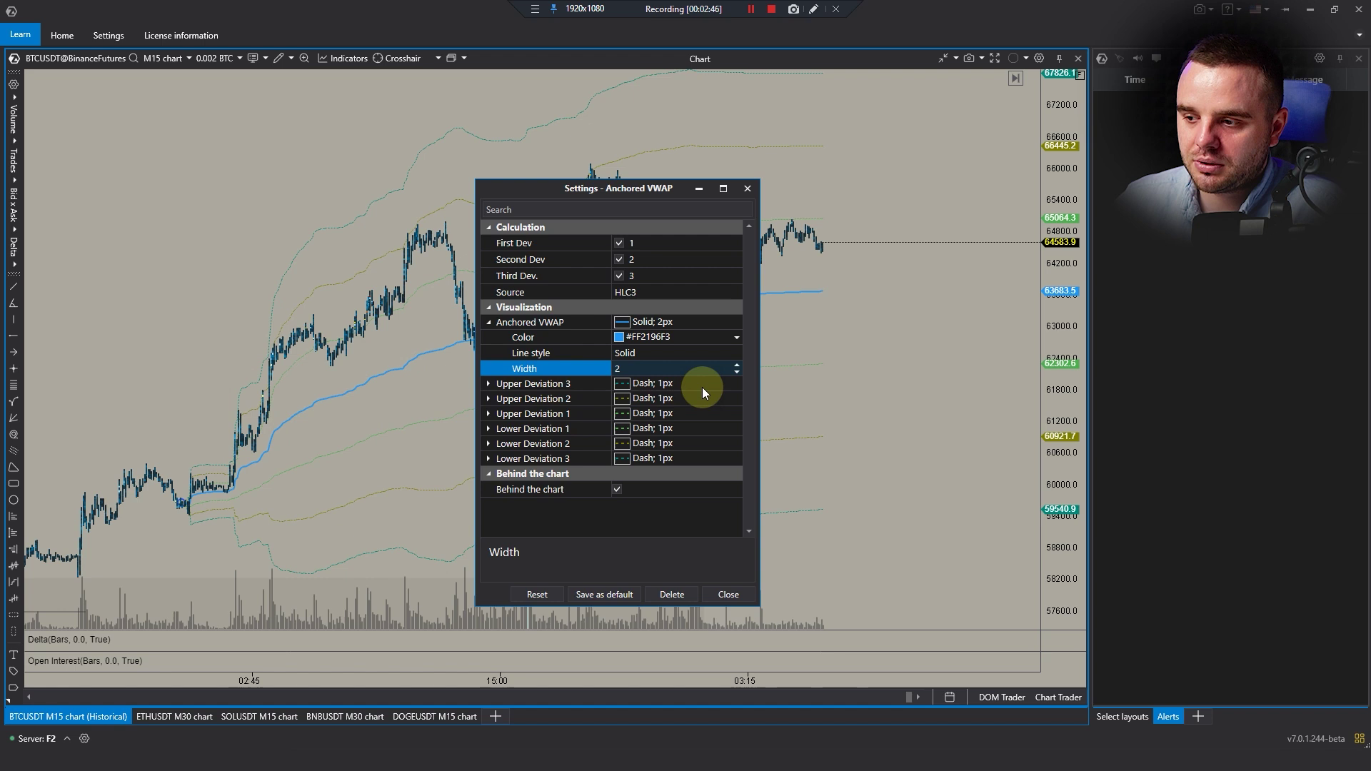
left_click(490, 384)
left_click(489, 445)
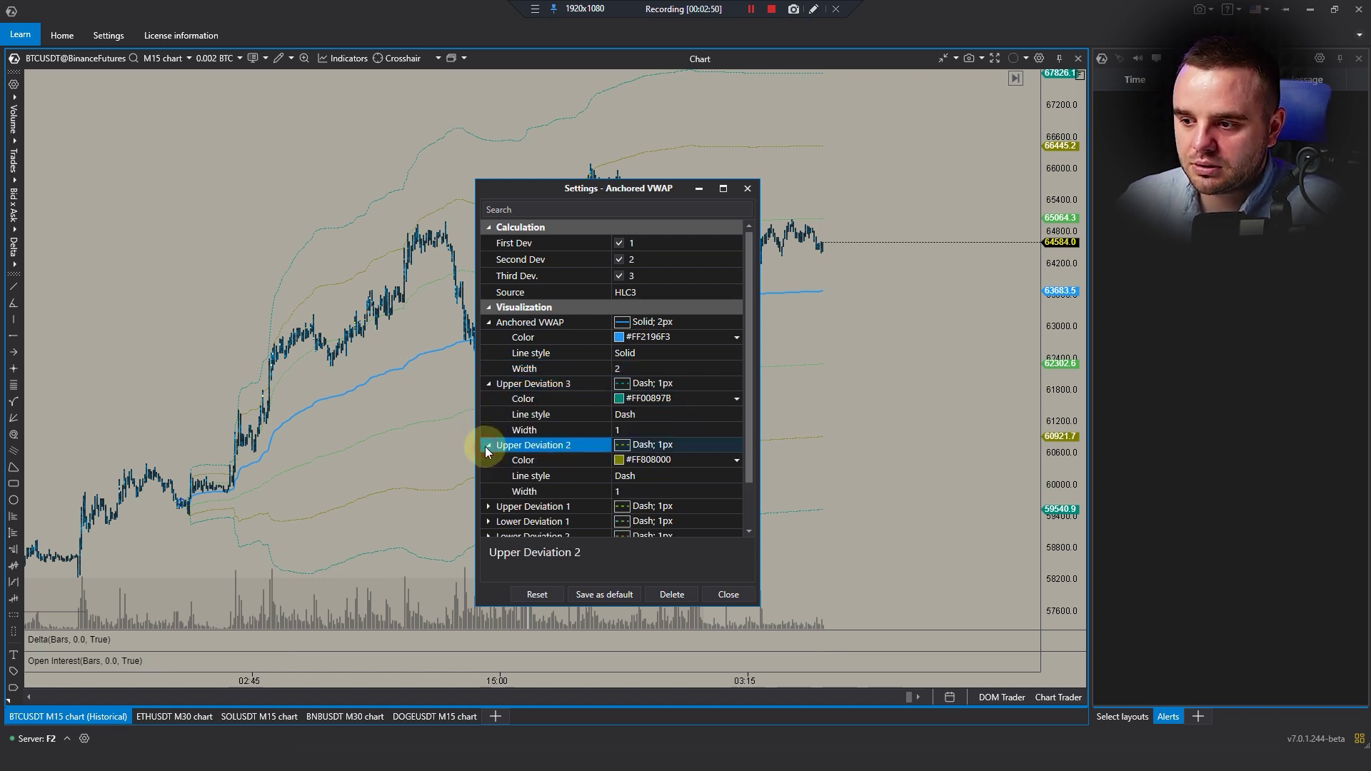
scroll(496, 428, "down", 2)
left_click(489, 453)
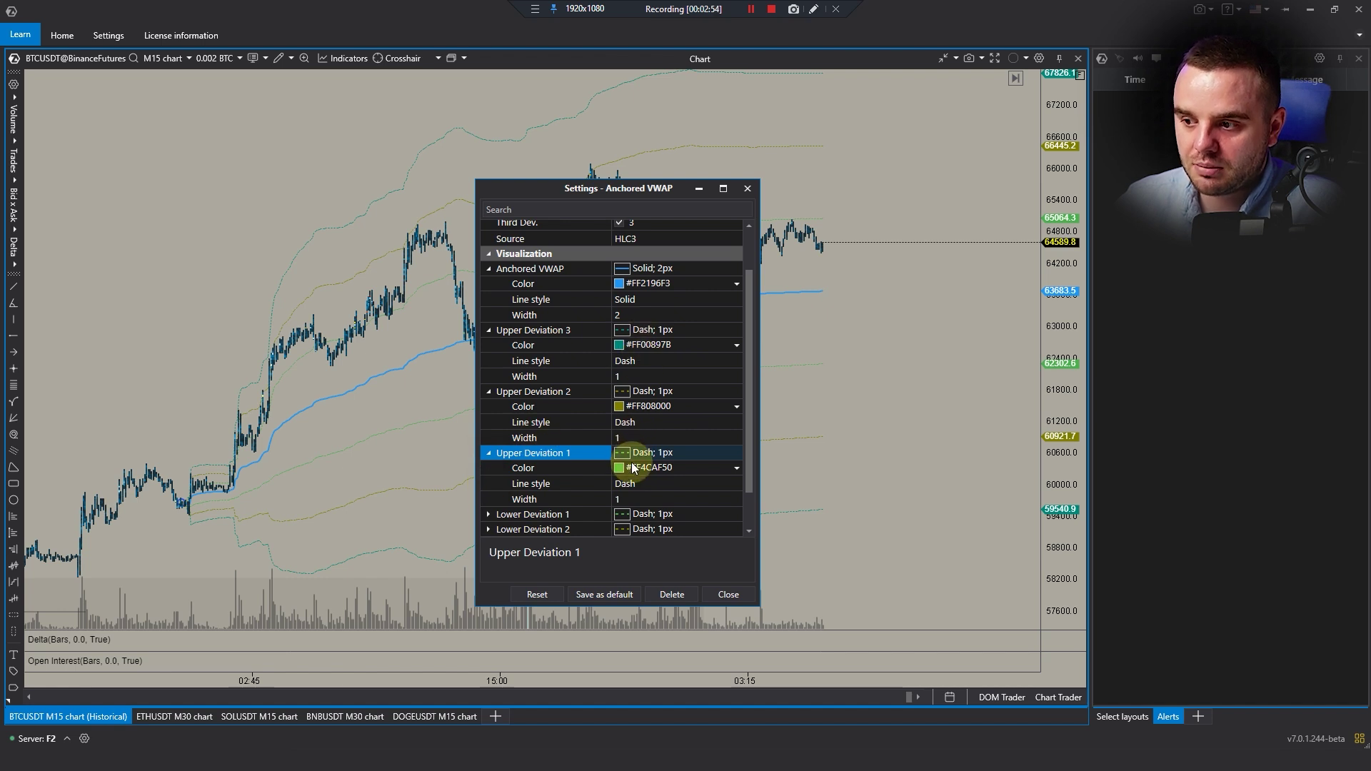
left_click(486, 515)
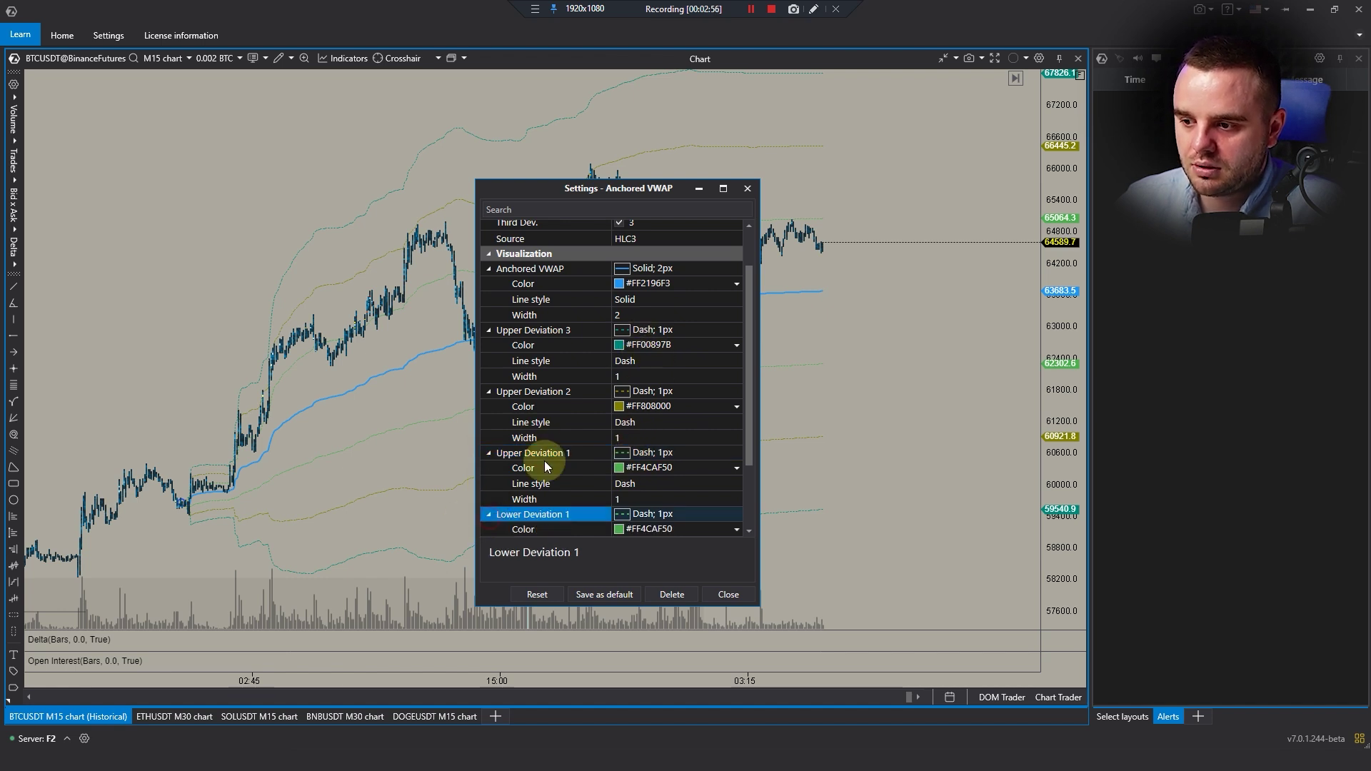
scroll(484, 500, "down", 3)
left_click(489, 484)
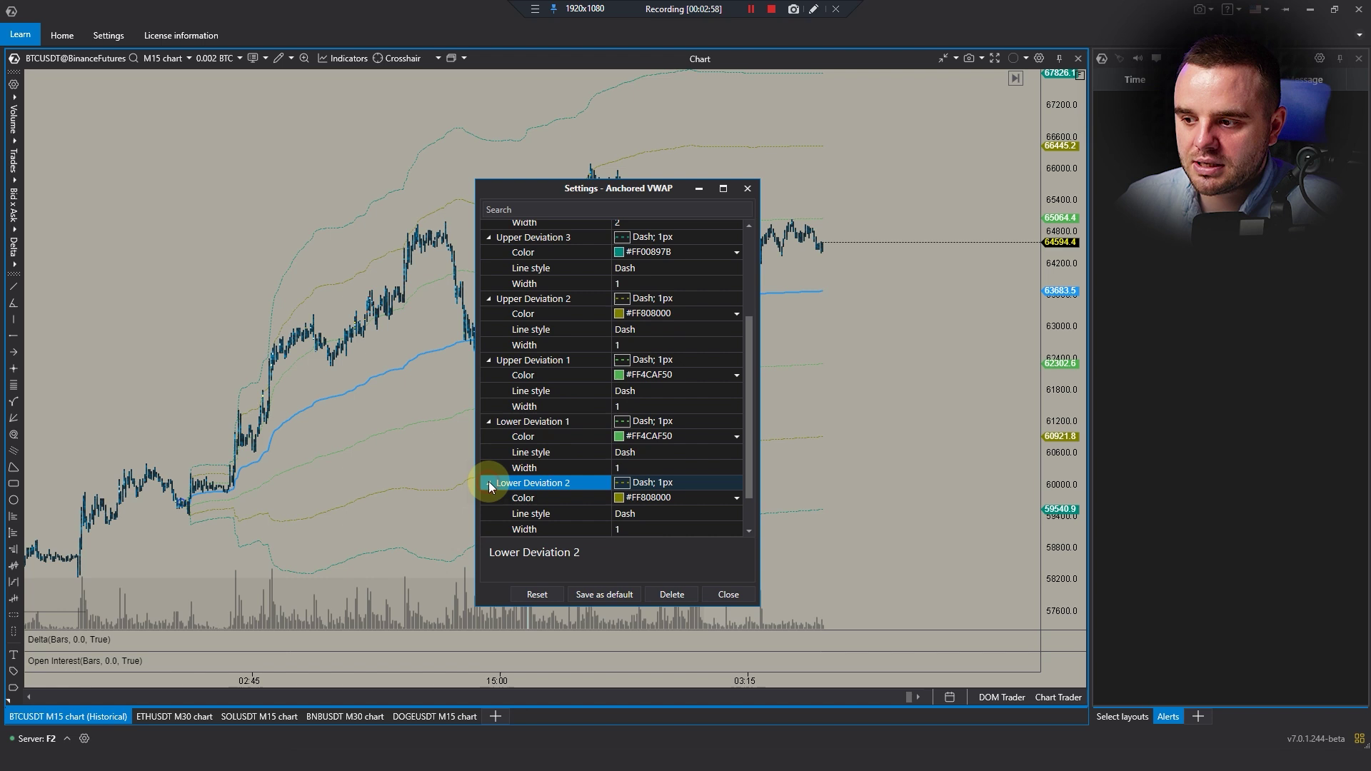
scroll(573, 448, "down", 1)
left_click(482, 500)
scroll(679, 314, "down", 1)
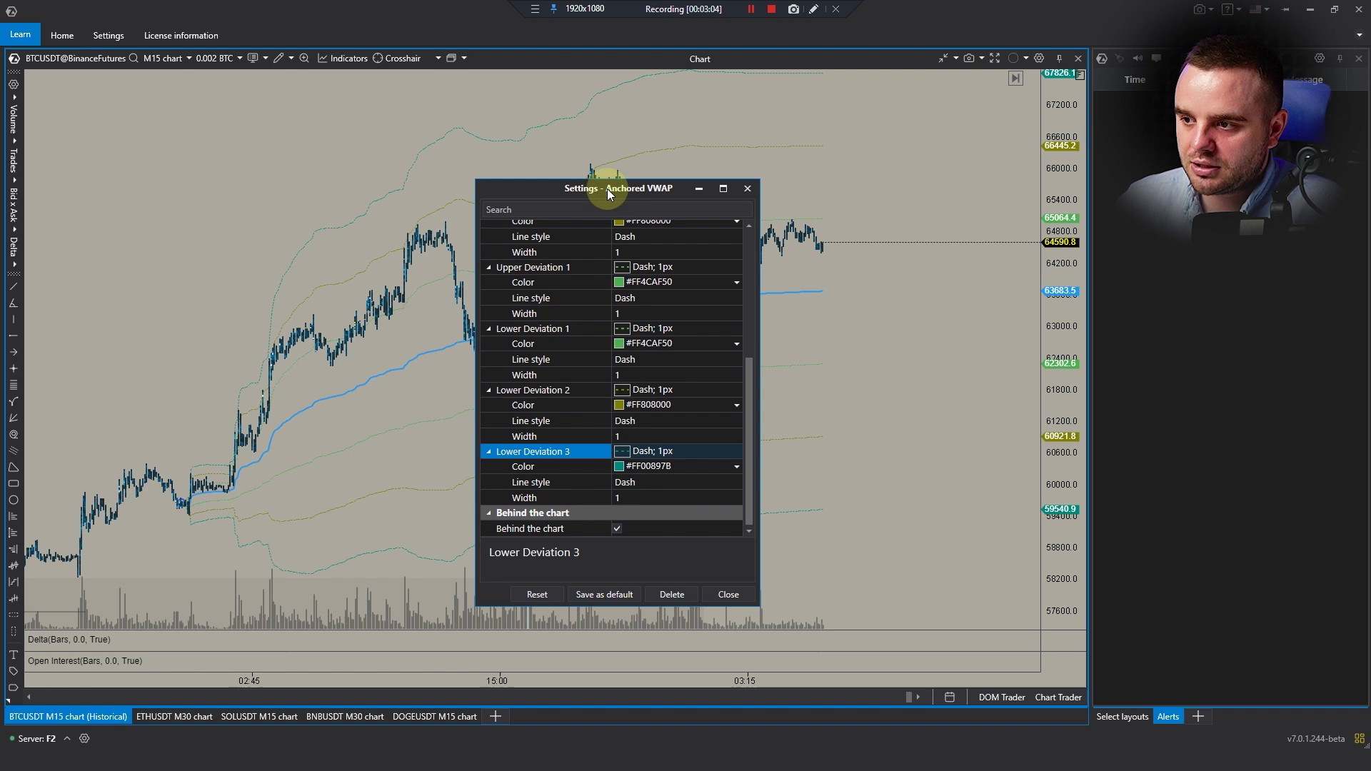
- Turn on Behind the chart, save the Anchored VWAP settings as default, and close them
left_click_drag(563, 184, 748, 150)
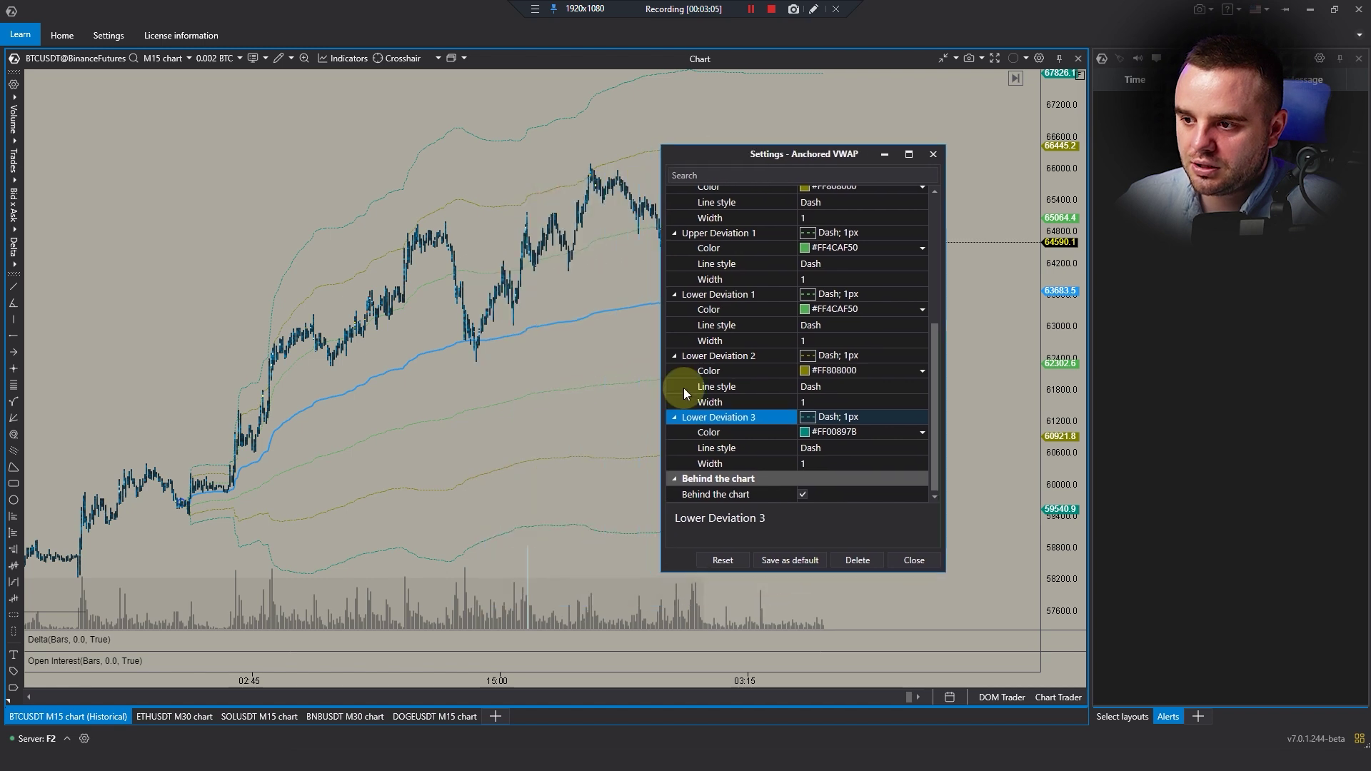
left_click(801, 494)
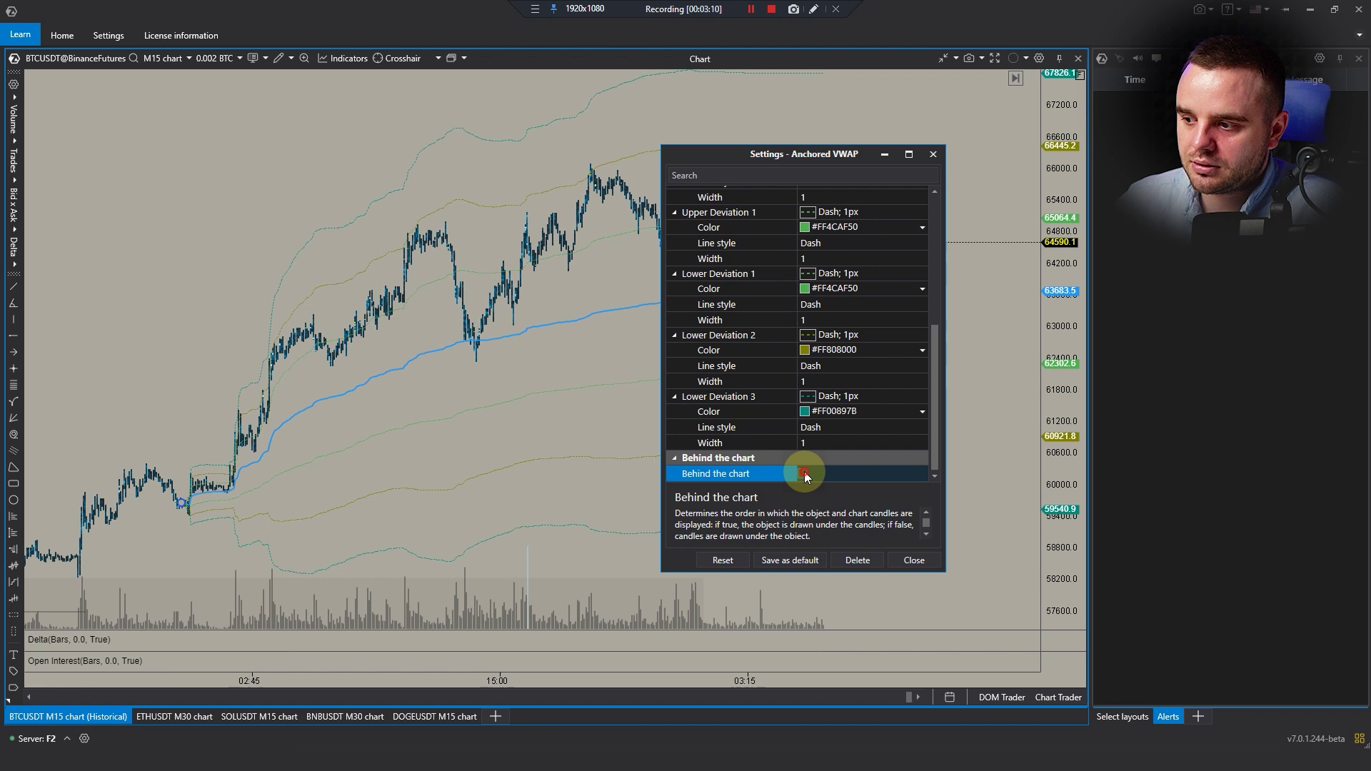
left_click(789, 564)
left_click(913, 560)
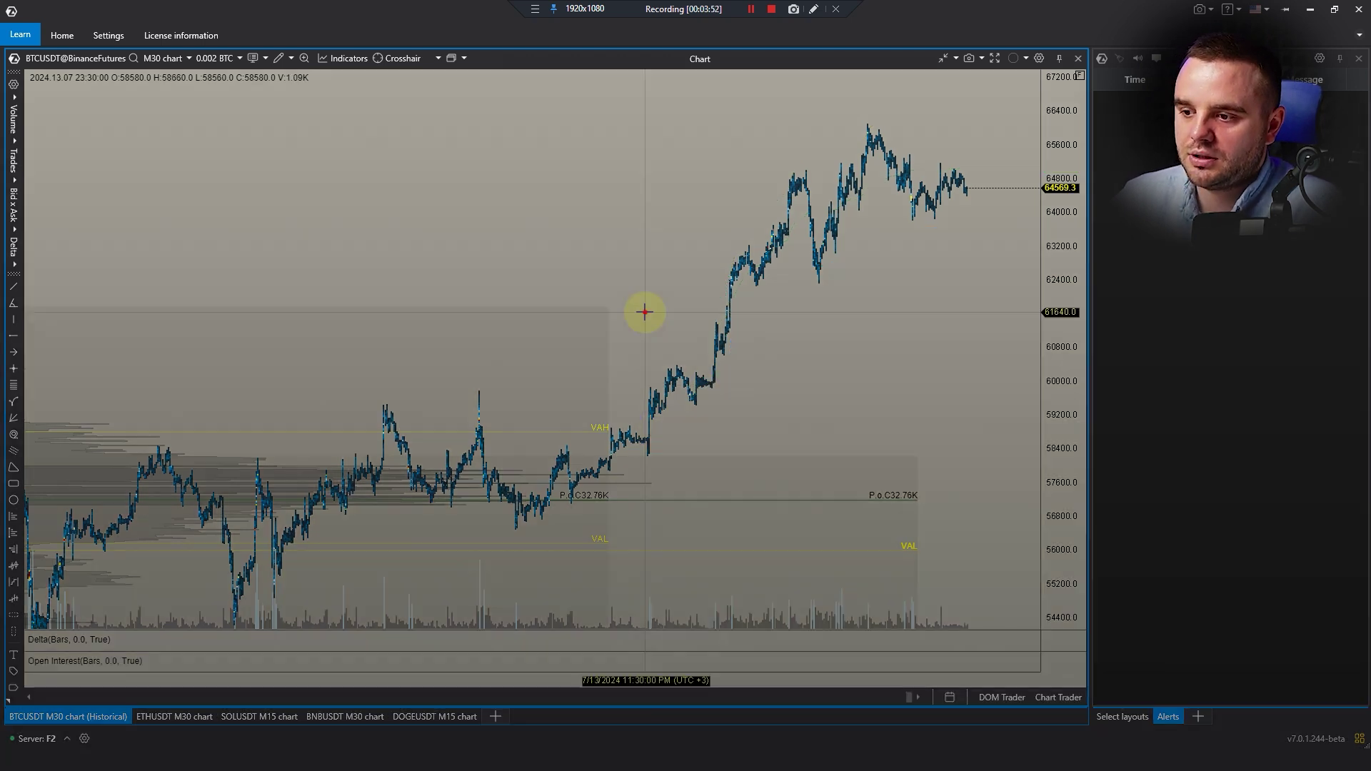
- Pan the M30 chart back to the early-May swing low and anchor a VWAP there
left_click_drag(646, 312, 725, 168)
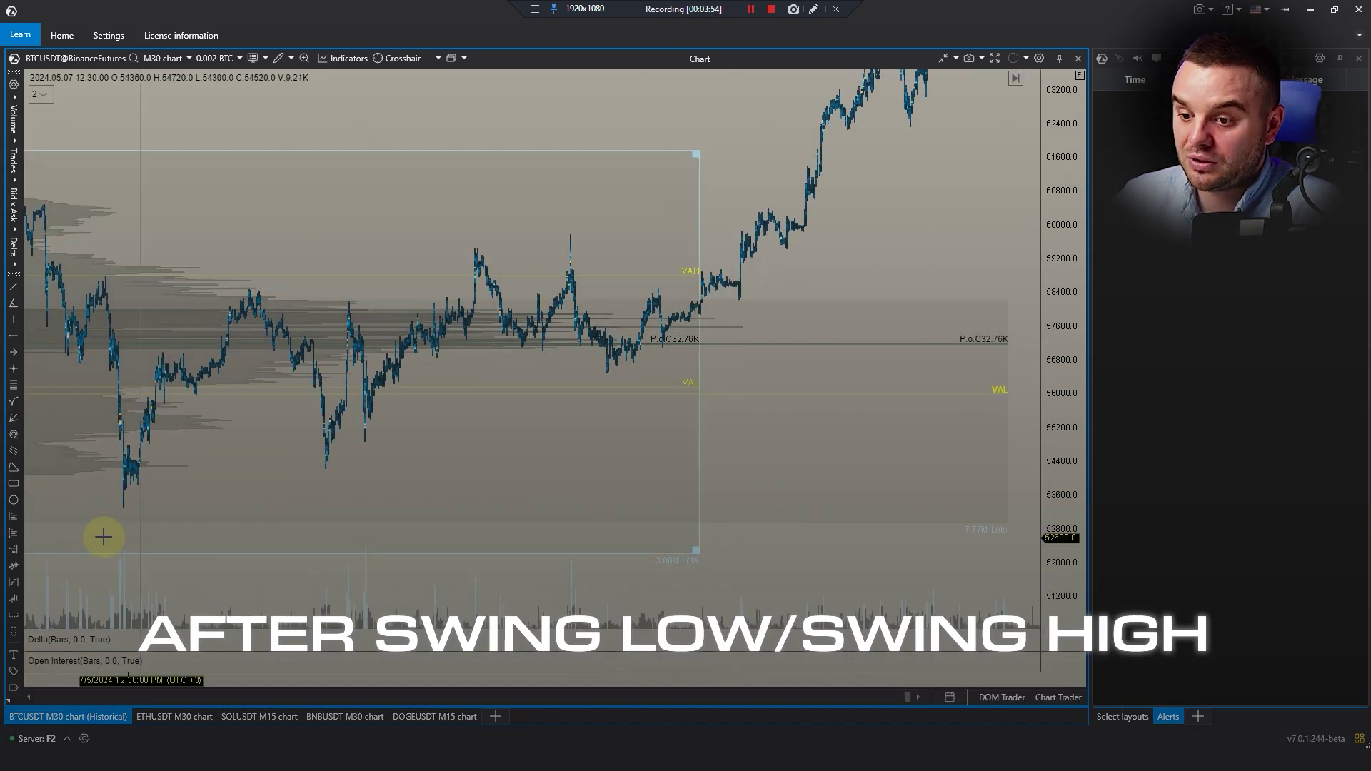
left_click(124, 505)
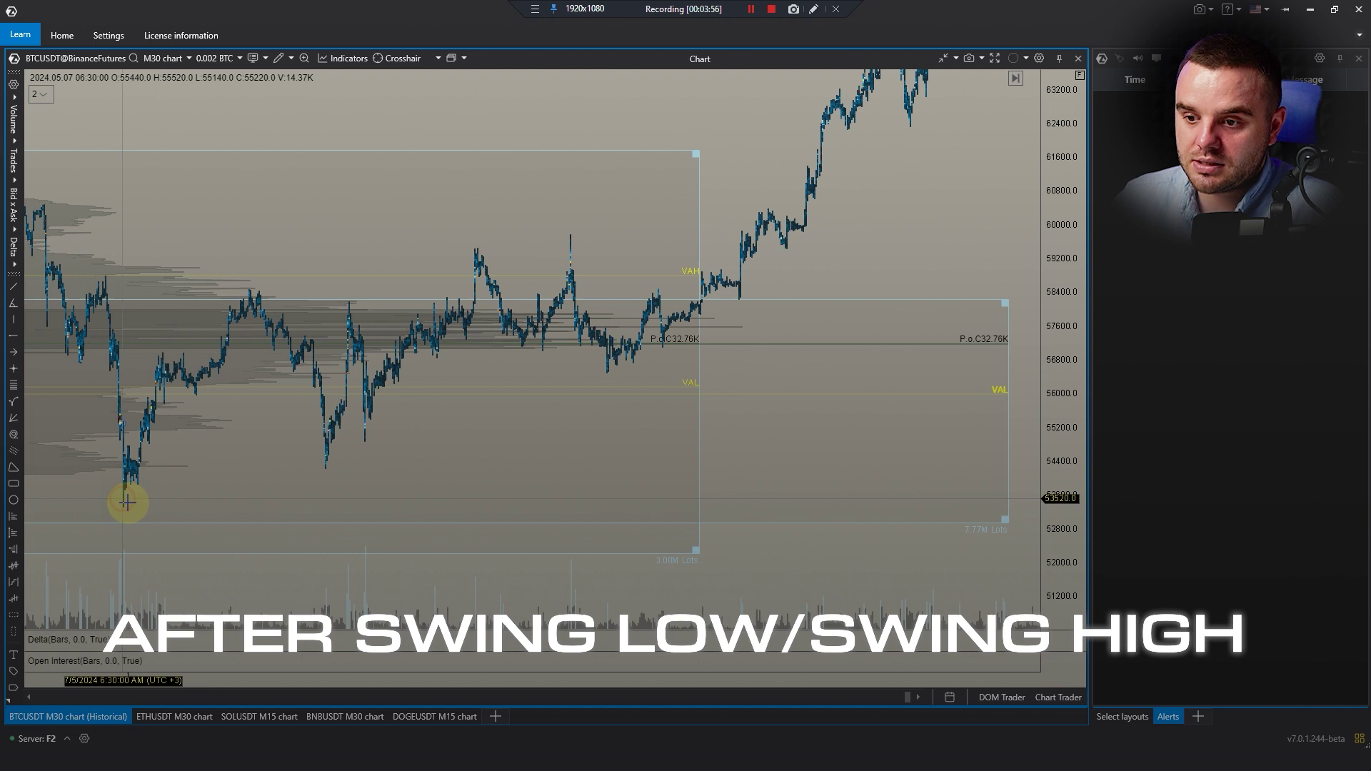
left_click(134, 464)
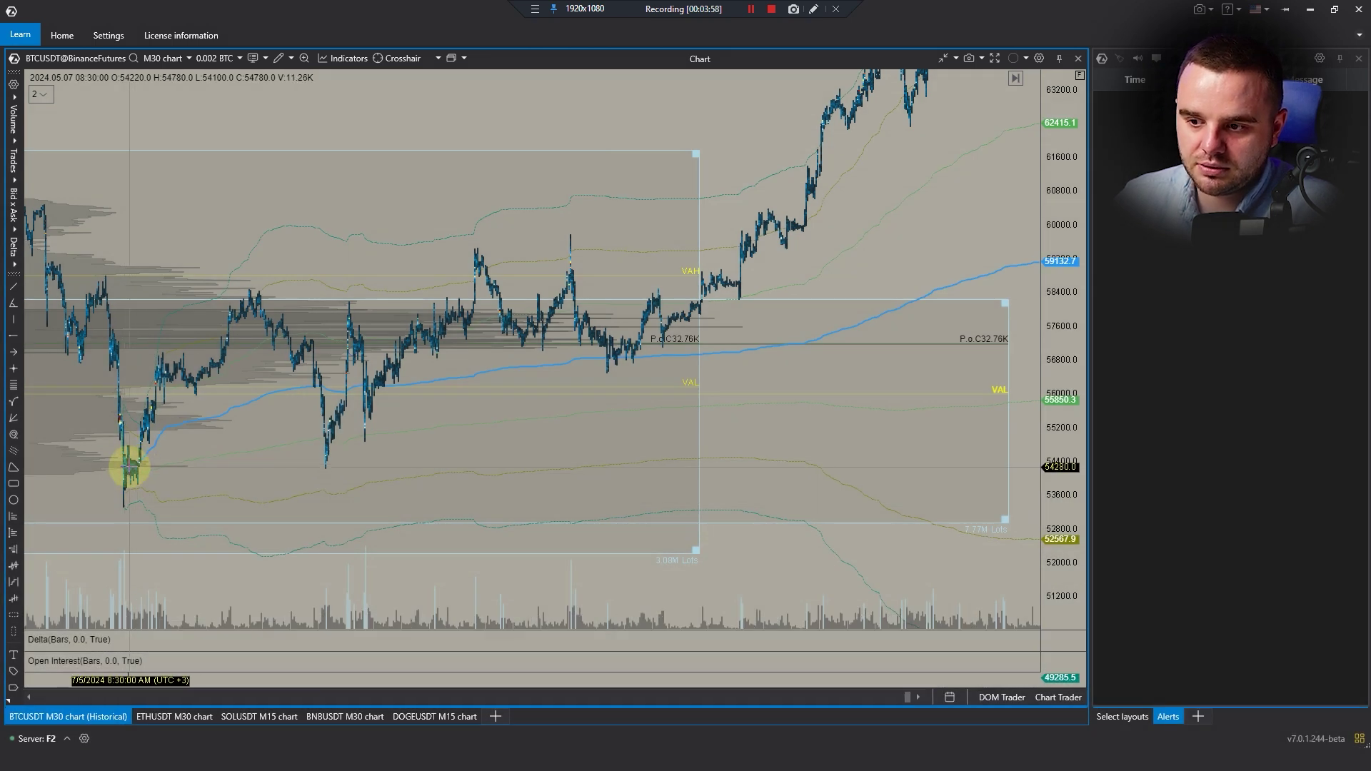